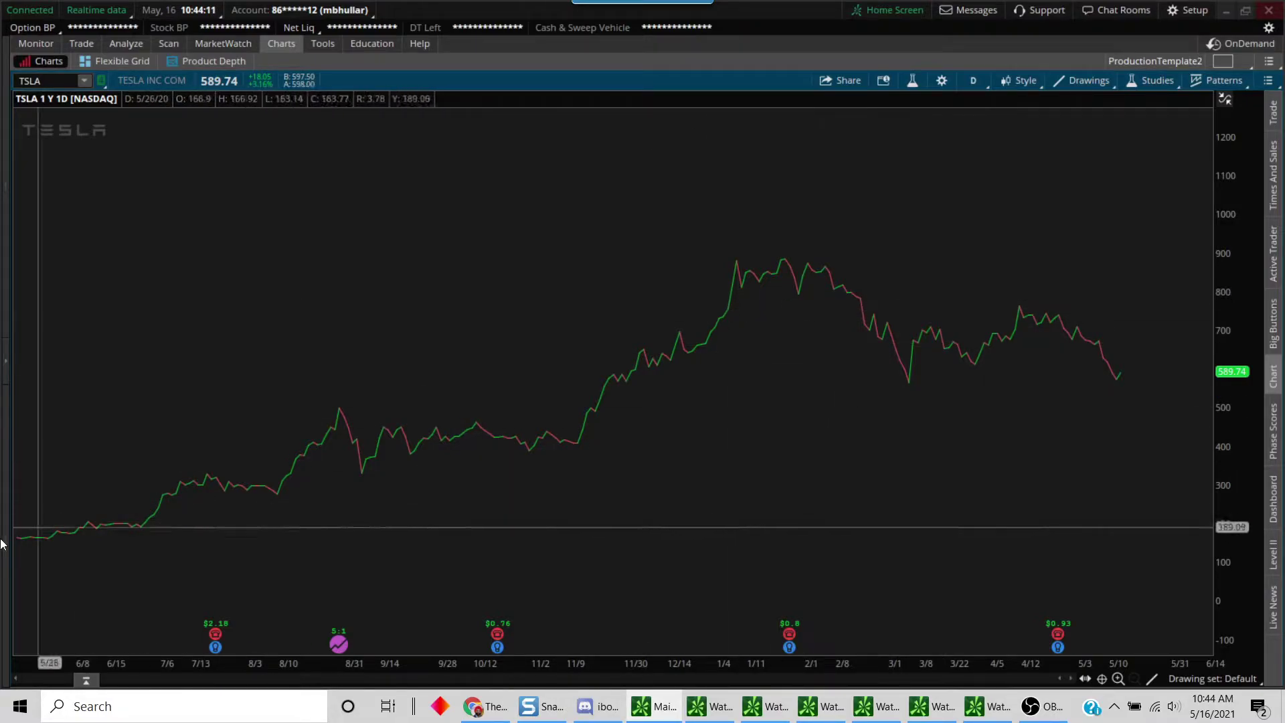
Draw a rising trendline under the TSLA lows, from about 161 in late May 2020 to about 678 on 6/7/21.
{"action": "left_click", "coordinate": [1151, 679]}
{"action": "left_click", "coordinate": [1163, 422]}
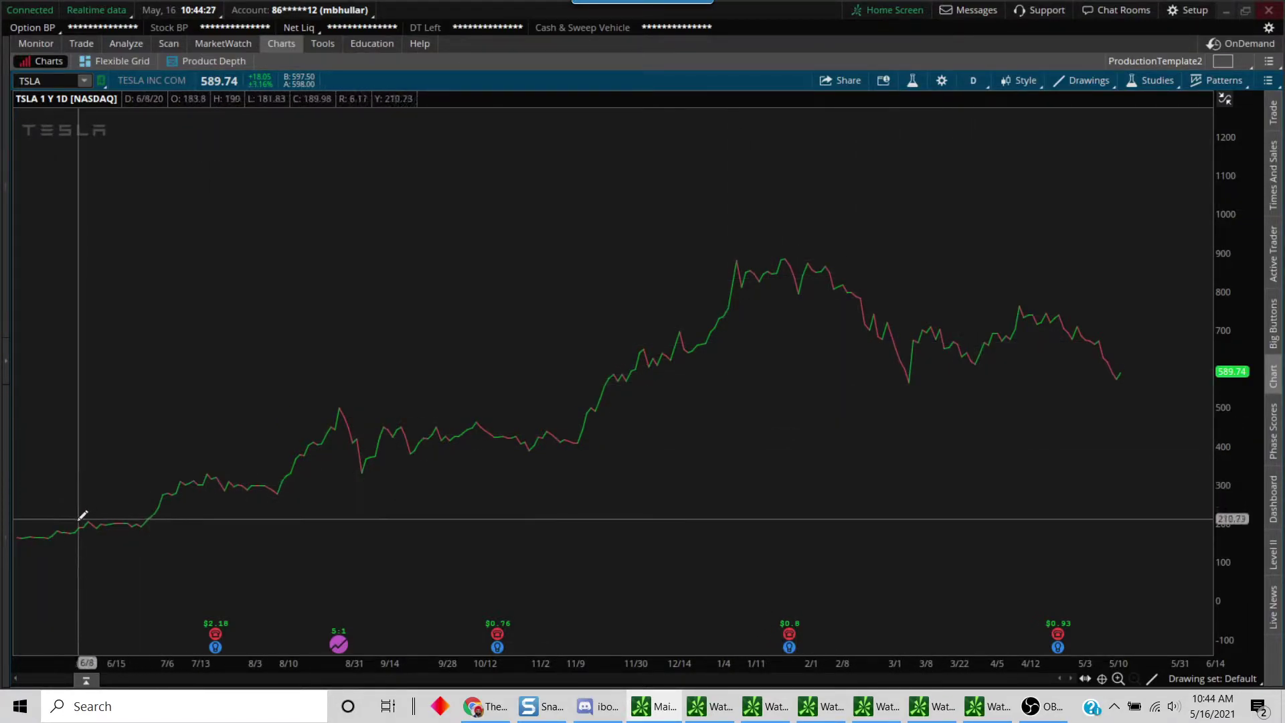
{"action": "left_click", "coordinate": [45, 537]}
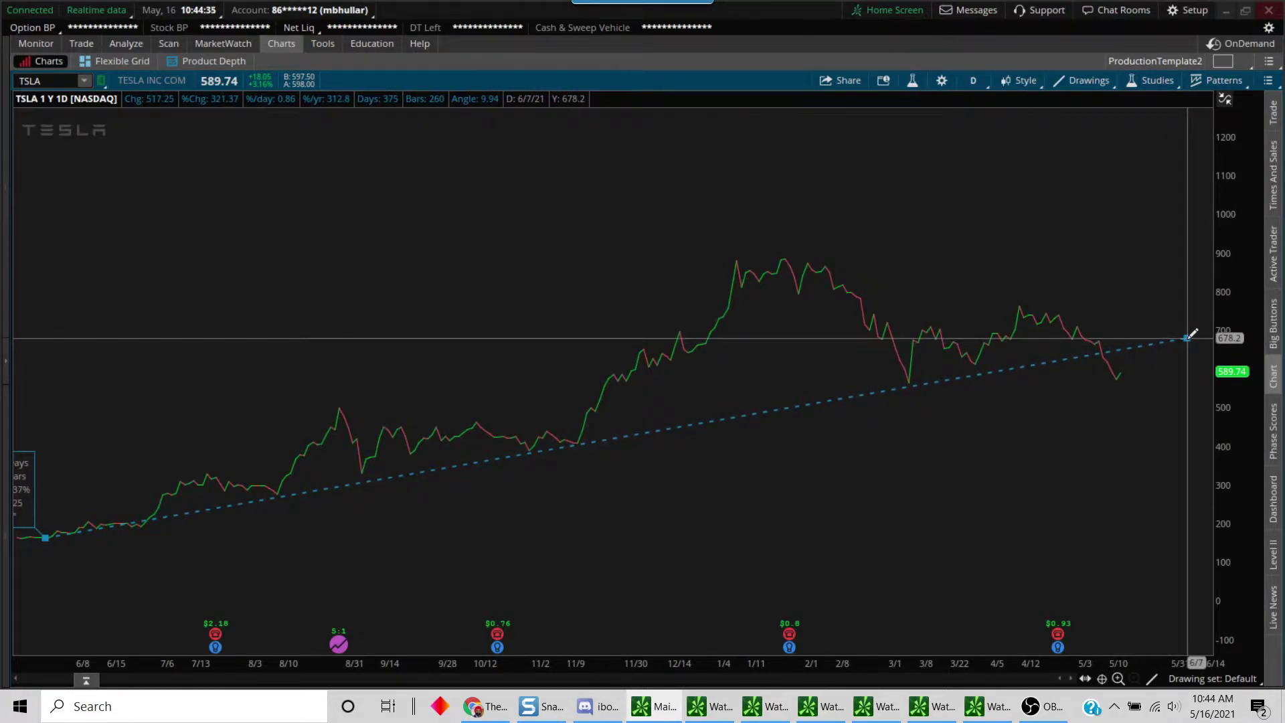
{"action": "left_click", "coordinate": [1189, 337]}
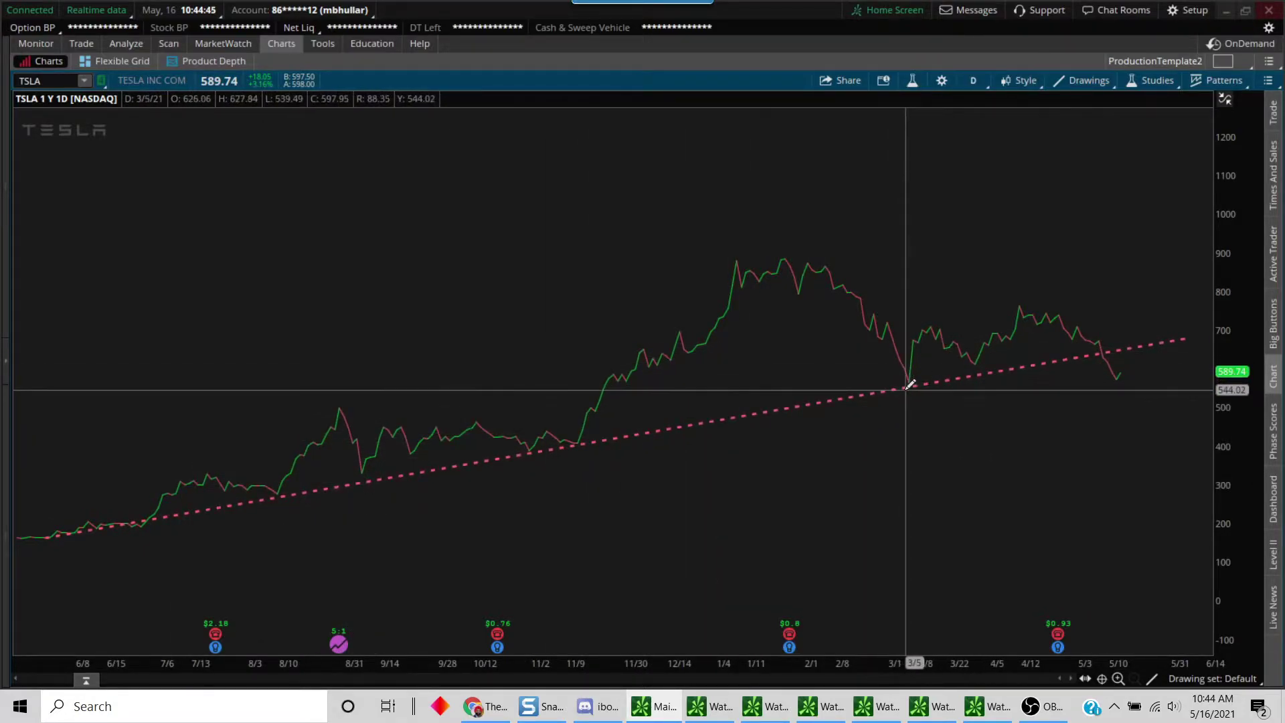
Draw a falling trendline along the TSLA highs, from about 890 in late January 2021 to meet the rising line in early June.
{"action": "mouse_move", "coordinate": [917, 381]}
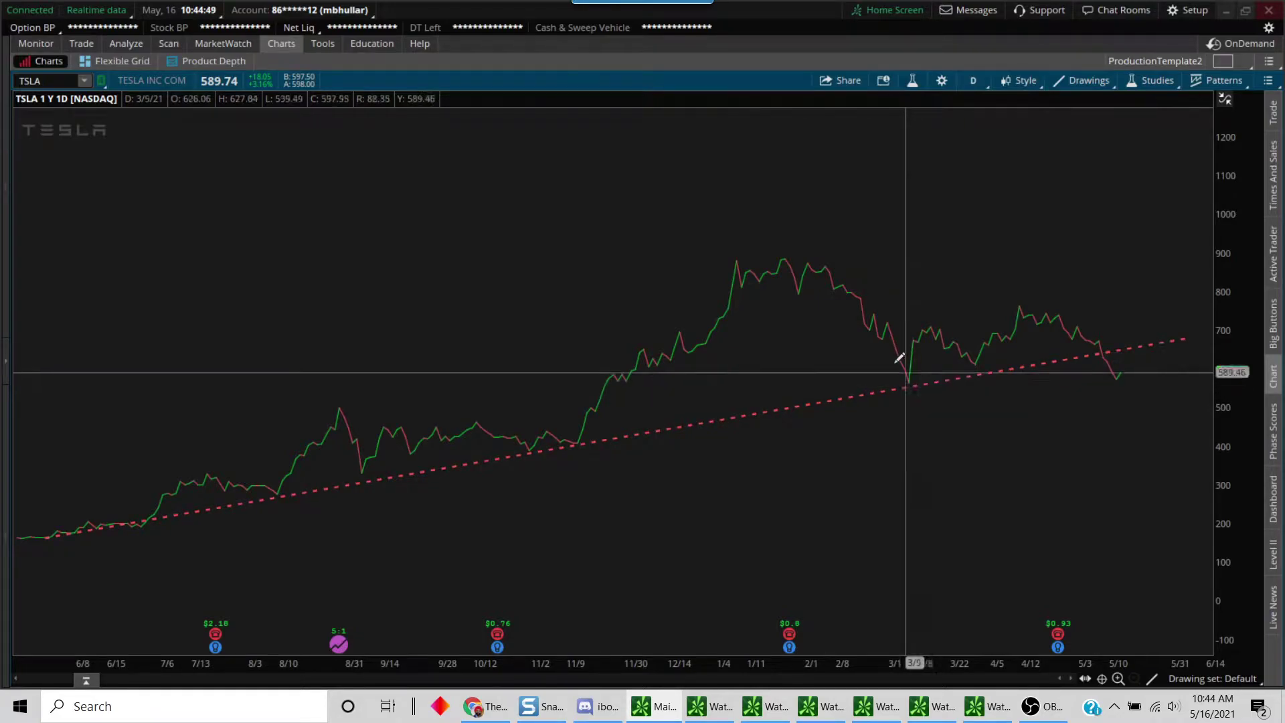
{"action": "left_click", "coordinate": [778, 255]}
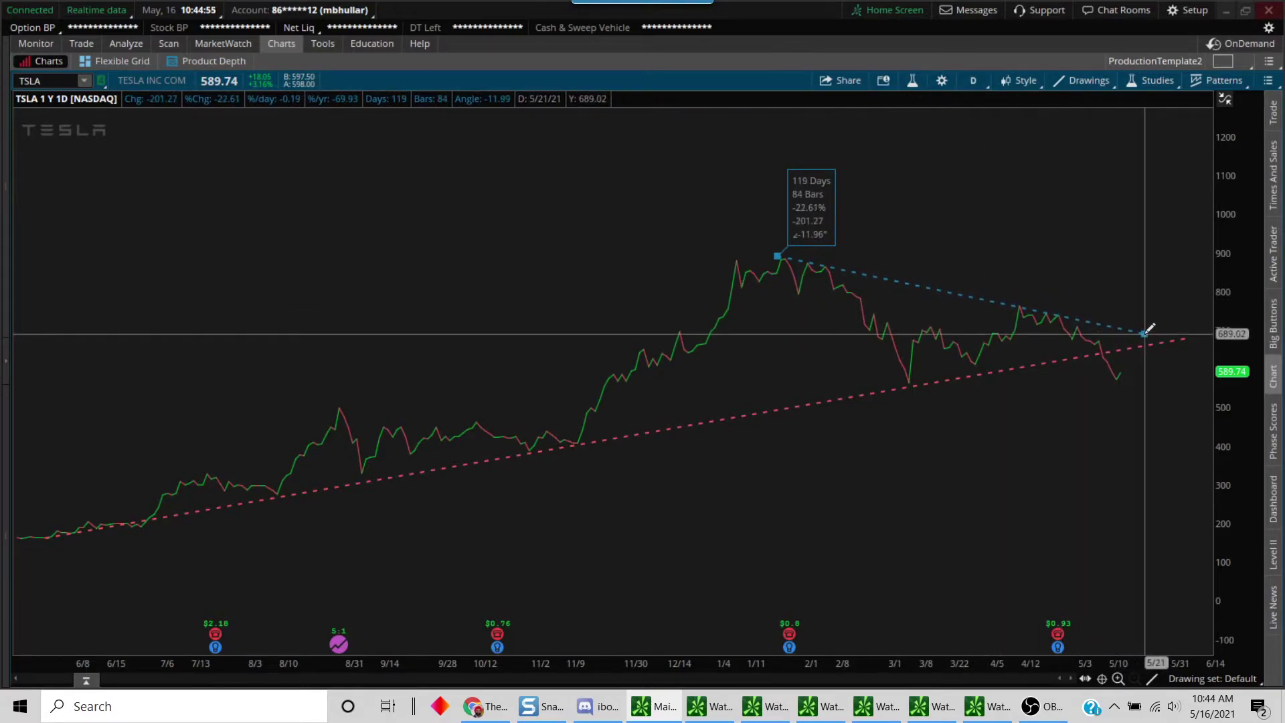
{"action": "left_click", "coordinate": [1183, 335]}
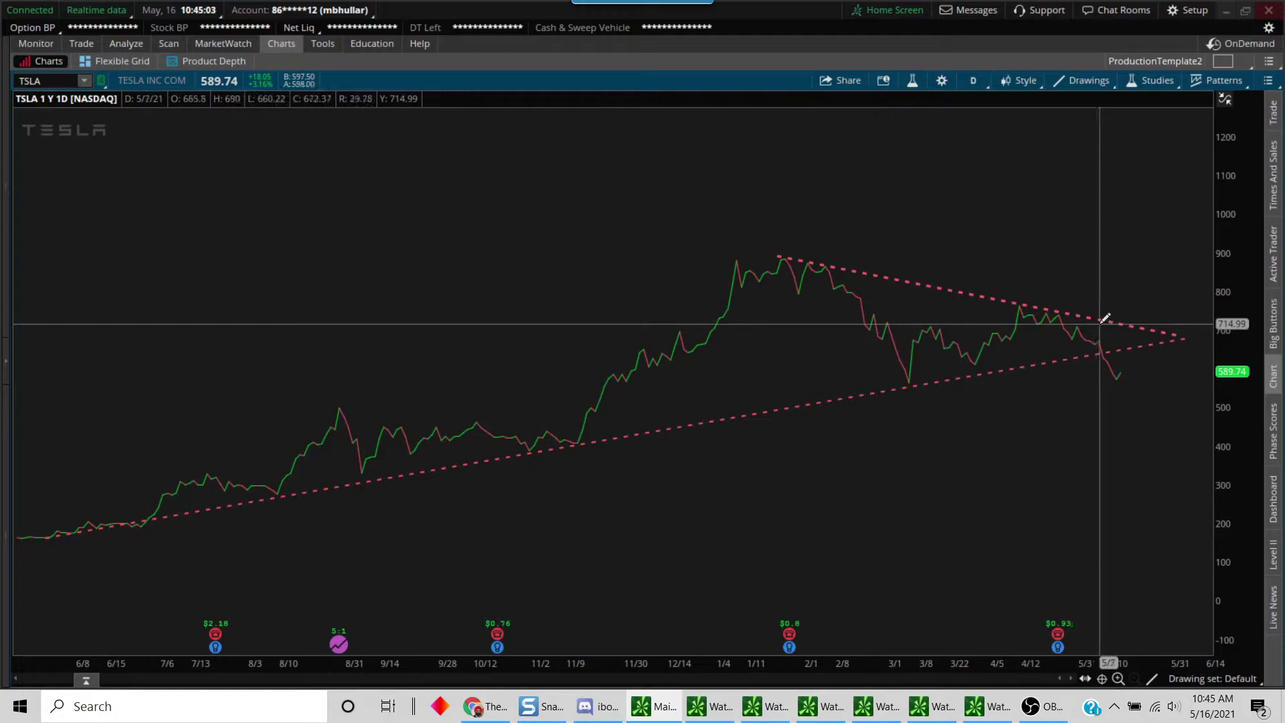
Switch to the browser, enlarge the TSLA chart in the Stocktwits post to examine its trendlines, and return to the thinkorswim chart.
{"action": "left_click", "coordinate": [495, 708]}
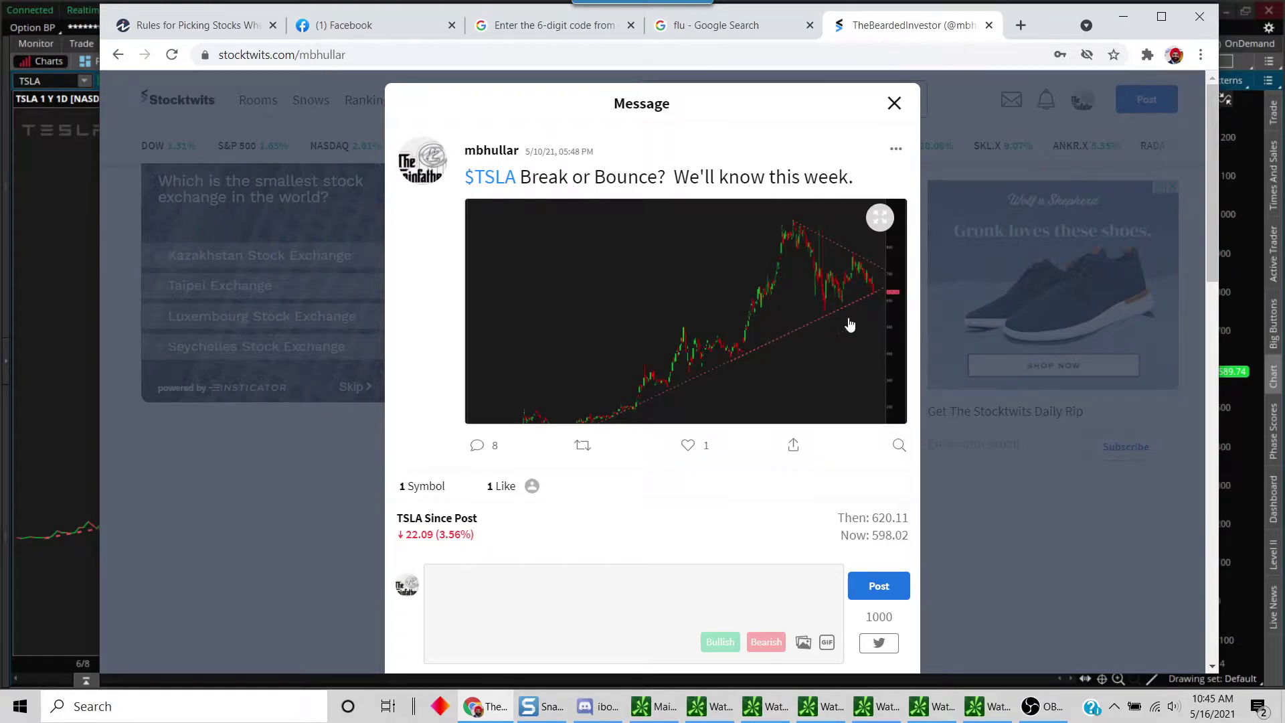
{"action": "left_click", "coordinate": [809, 326]}
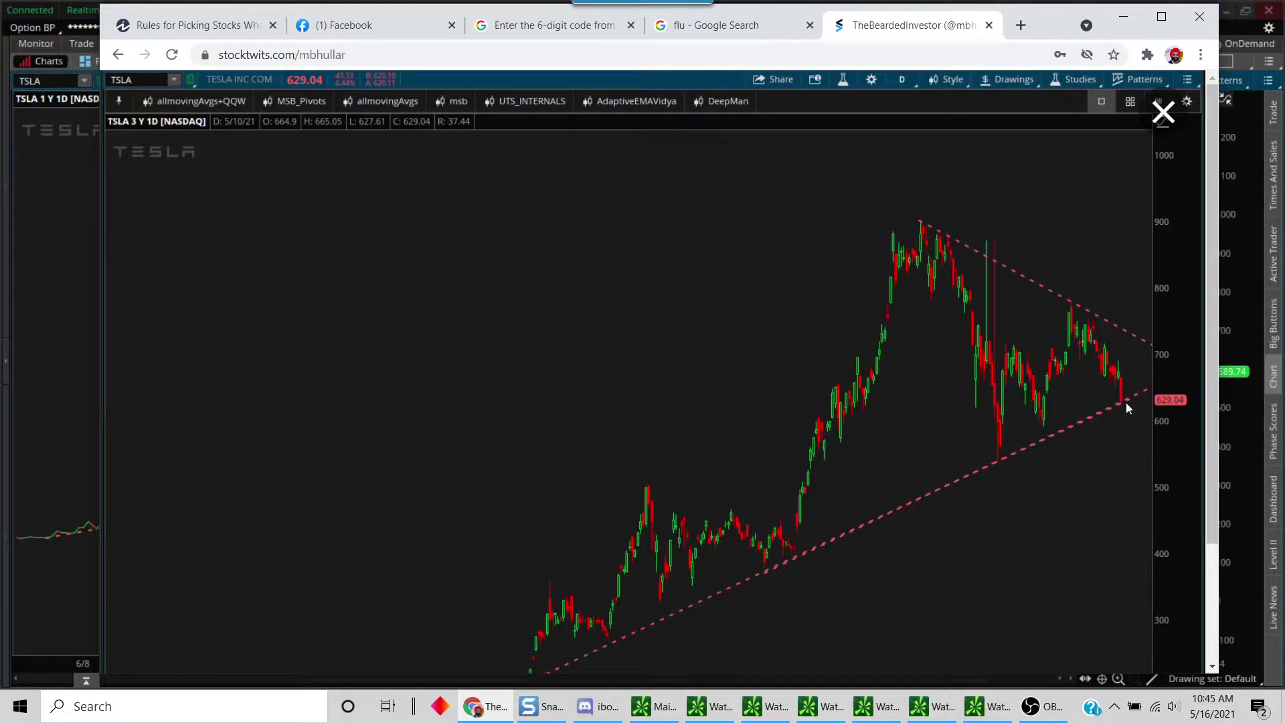
{"action": "left_click", "coordinate": [1234, 459]}
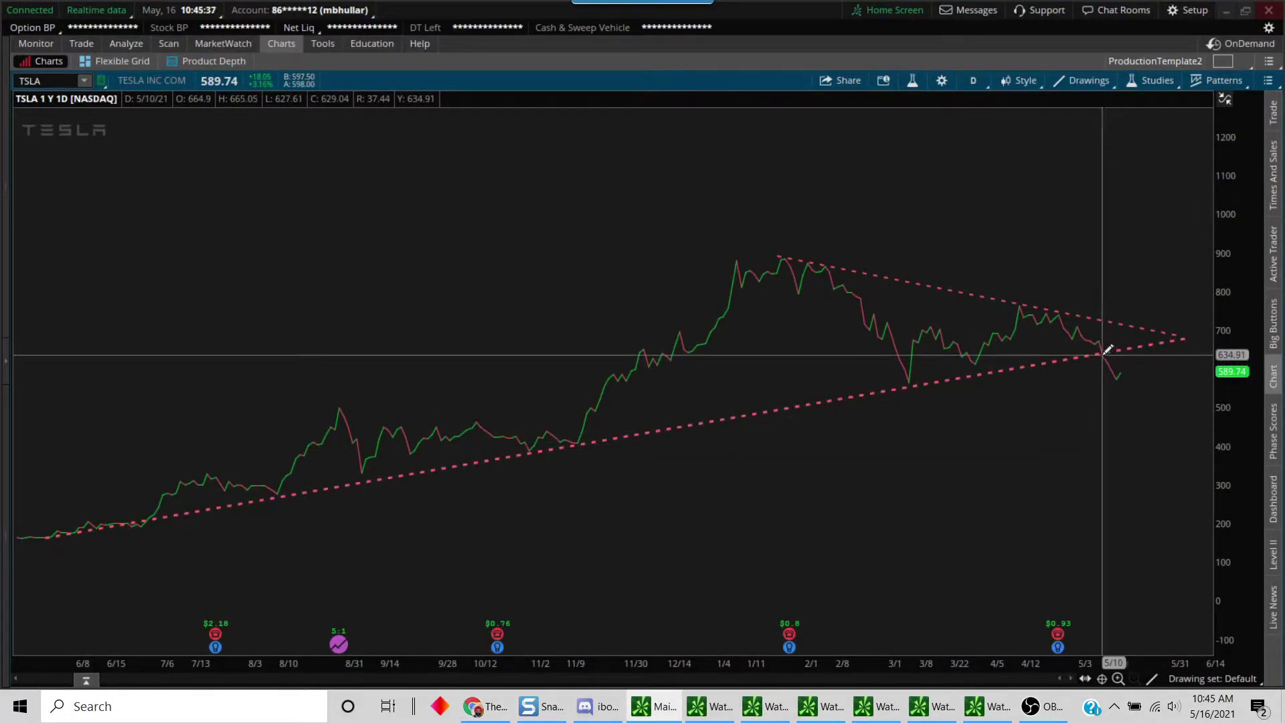
{"action": "mouse_move", "coordinate": [1106, 349]}
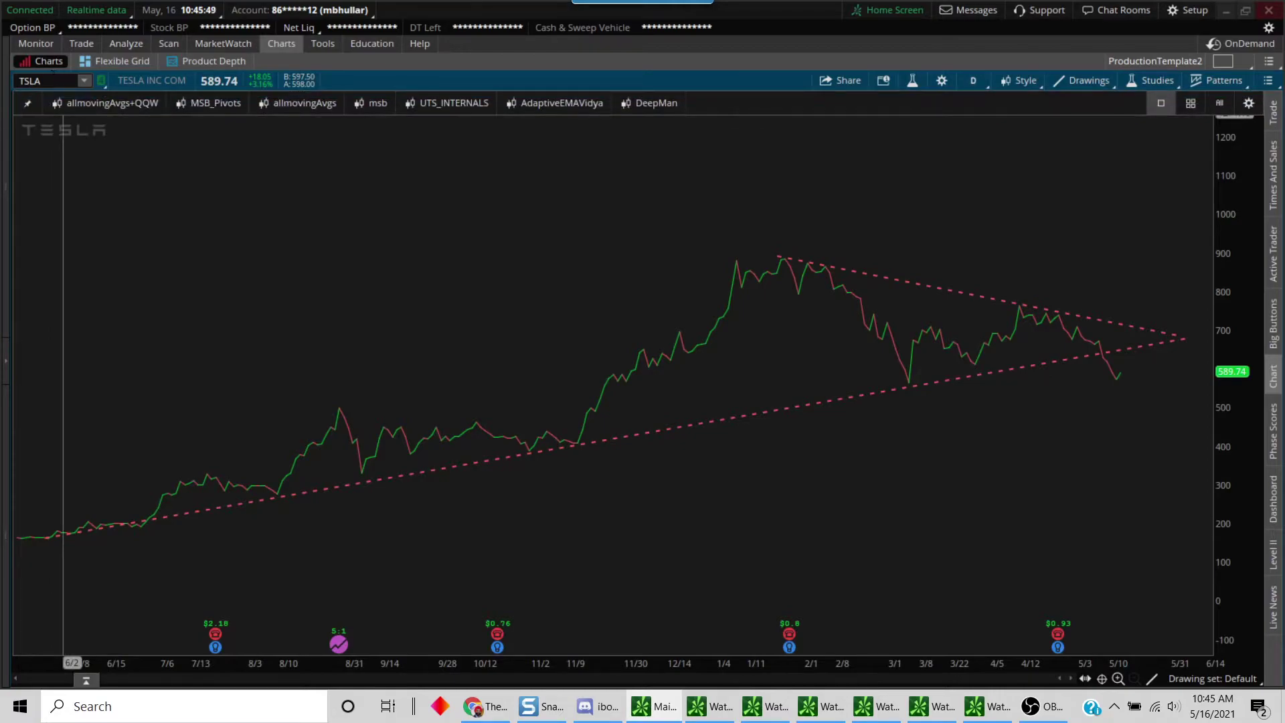
Load the WDAY chart and draw a rising trendline under its lows, from about 197 in late August 2020 to about 227 on 5/28/21.
{"action": "left_click", "coordinate": [40, 80]}
{"action": "type", "text": "WDAY"}
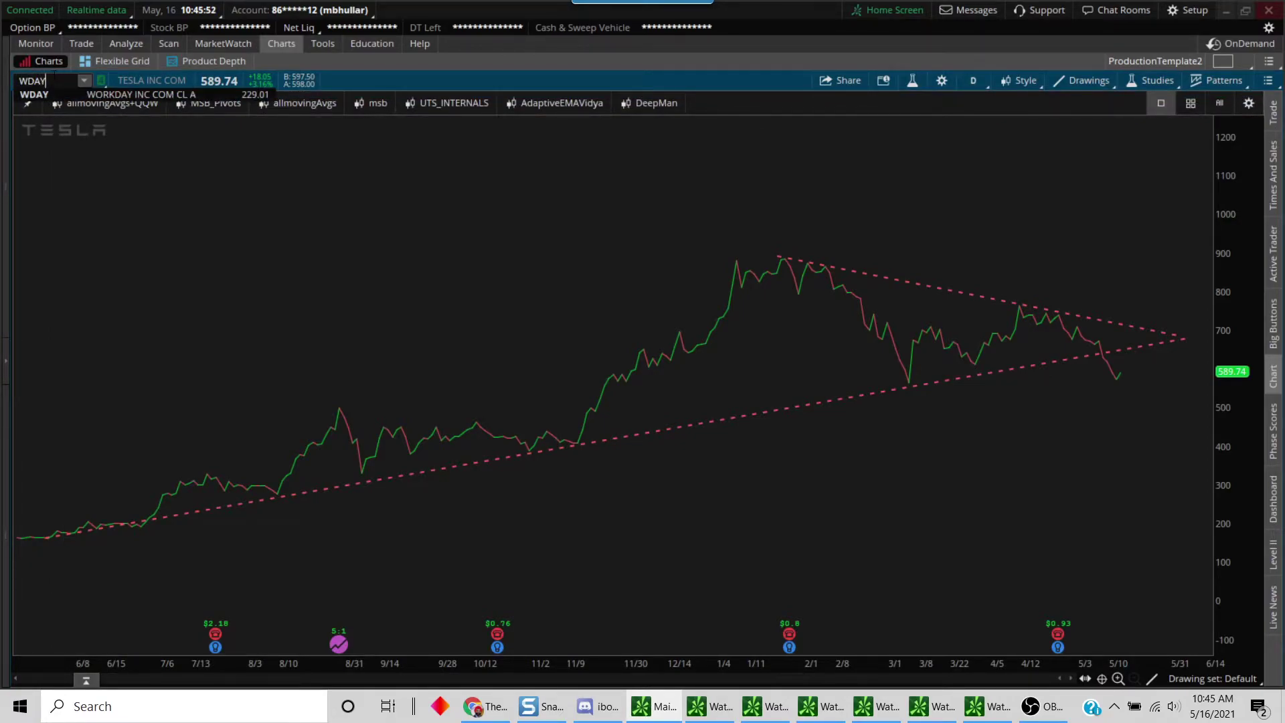
{"action": "key", "text": "Return"}
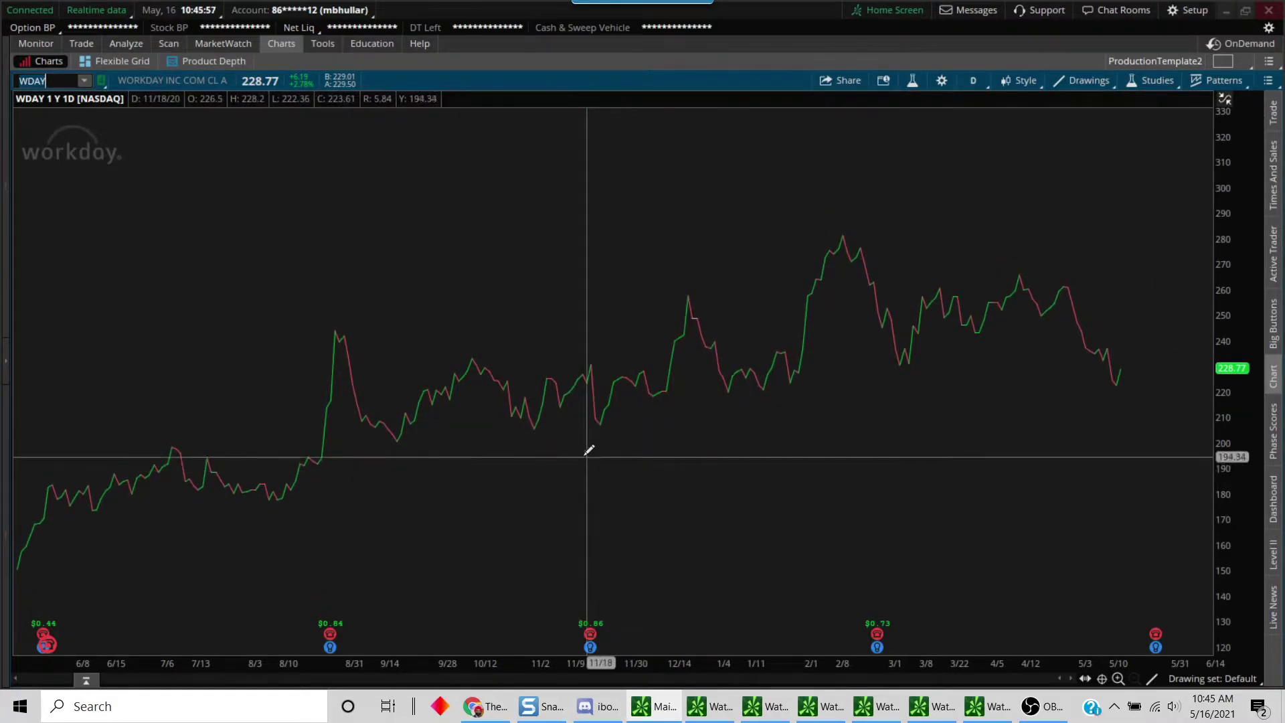
{"action": "left_click", "coordinate": [321, 450]}
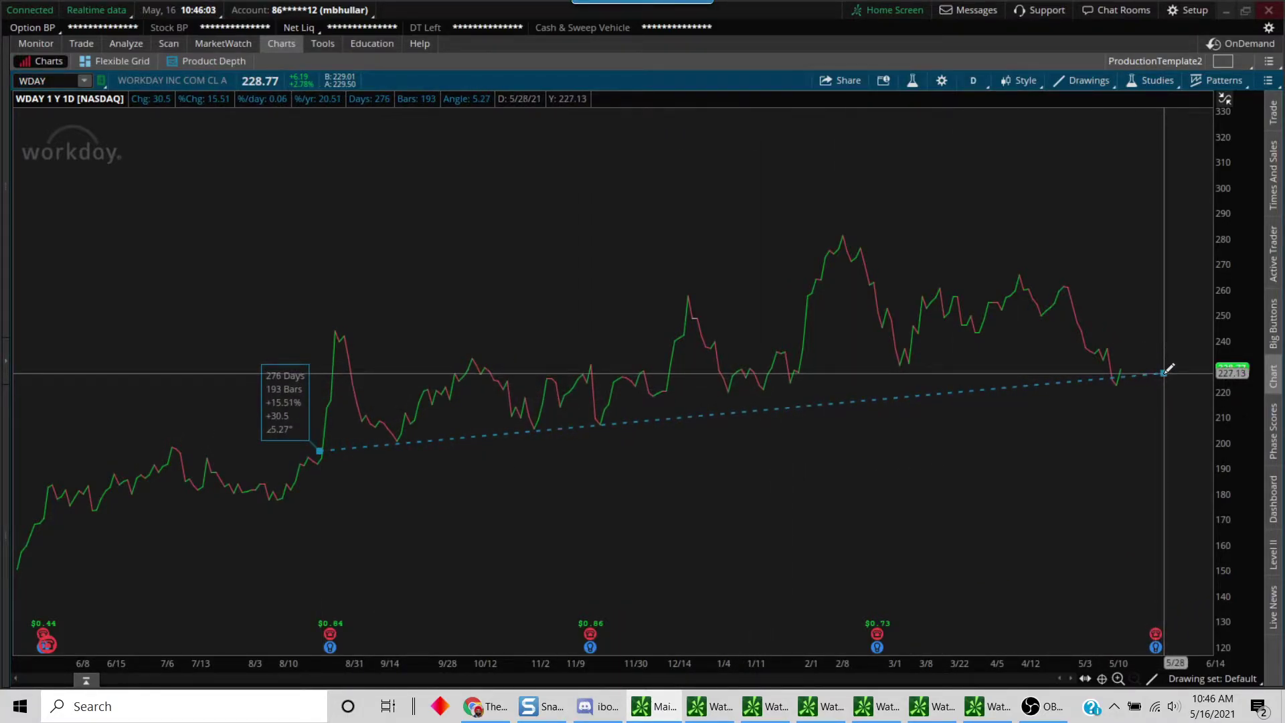
{"action": "left_click", "coordinate": [1163, 372]}
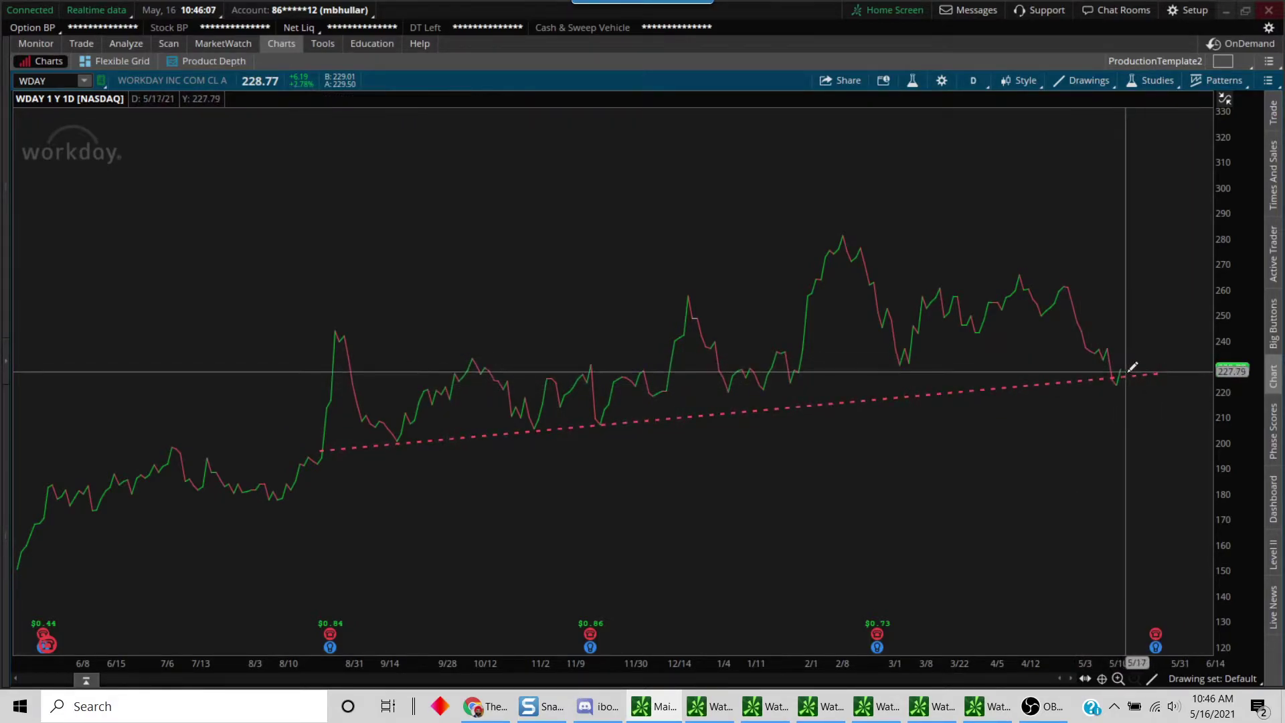
Redraw the WDAY trendline as a channel starting 6/16/20, about 47 high, with its upper edge along the price peaks.
{"action": "right_click", "coordinate": [851, 400]}
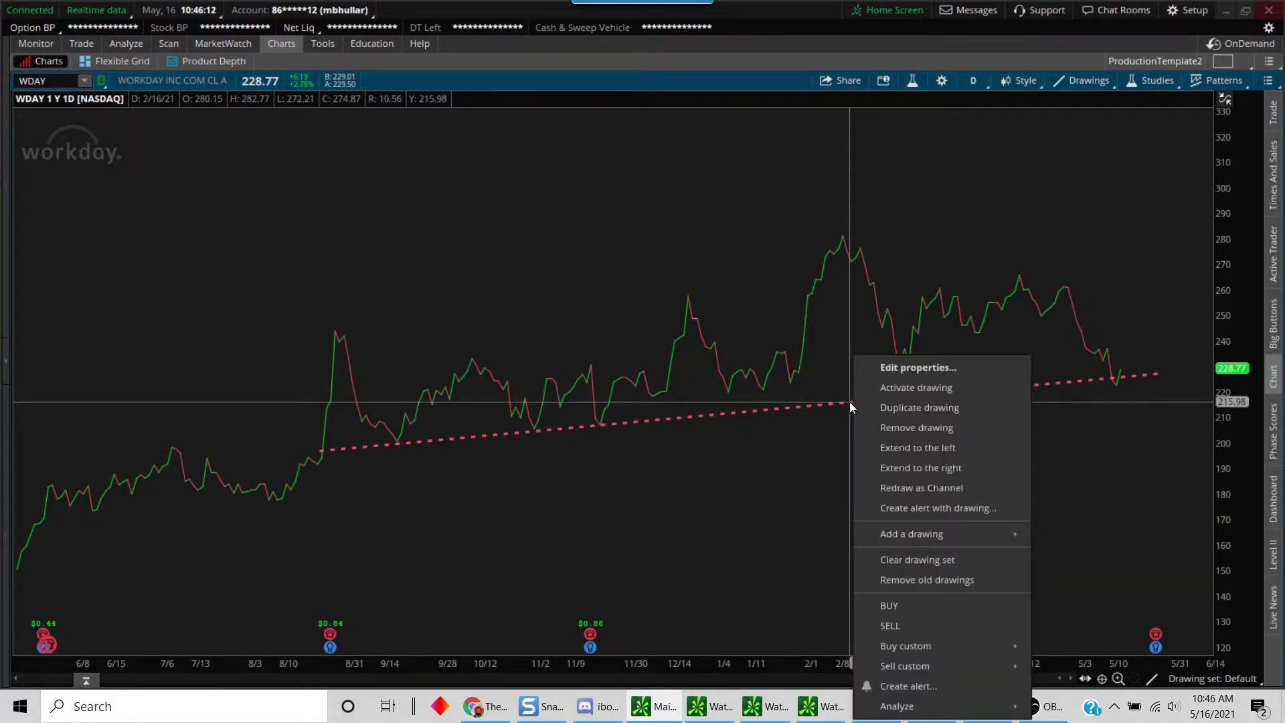
{"action": "left_click", "coordinate": [897, 487]}
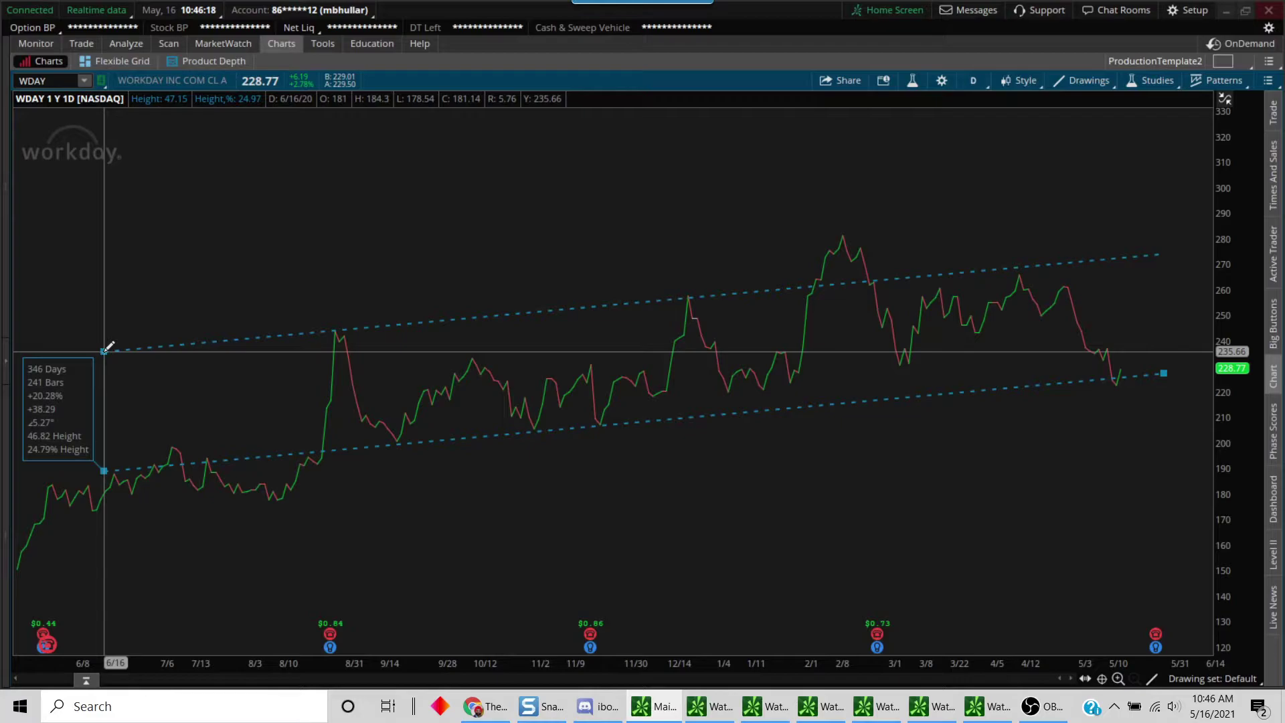
{"action": "left_click", "coordinate": [105, 348]}
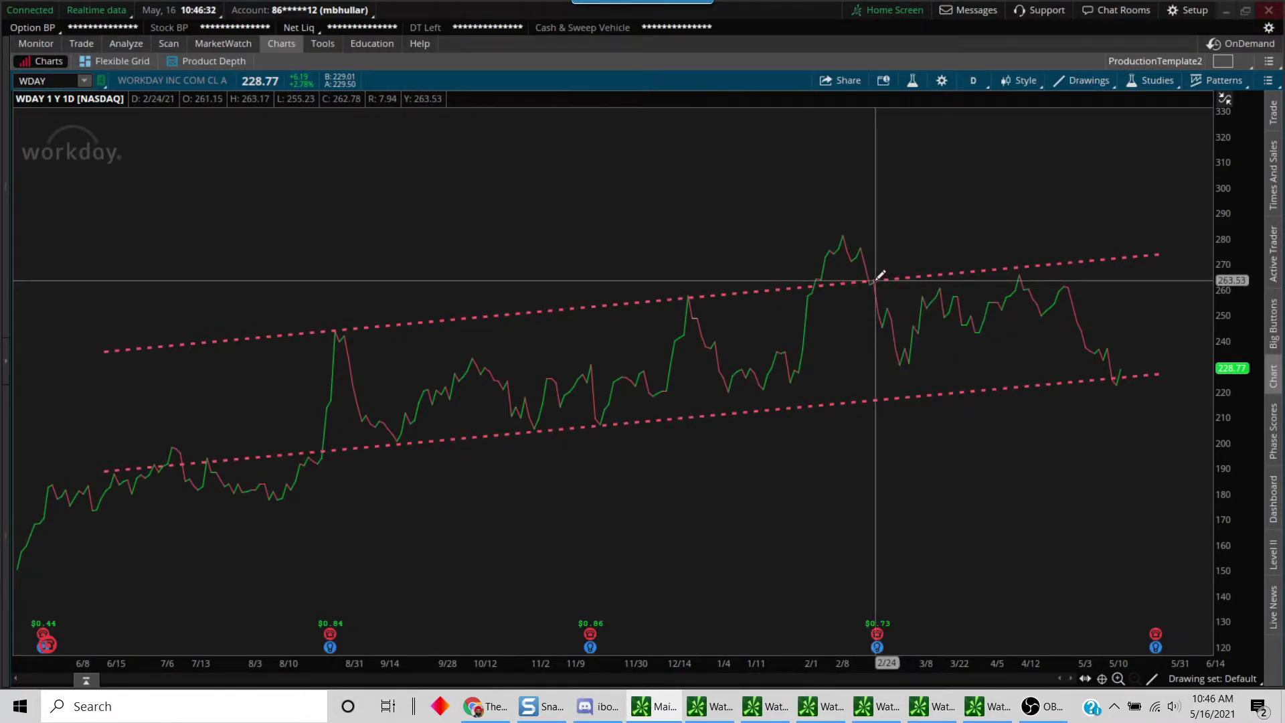
{"action": "mouse_move", "coordinate": [878, 277]}
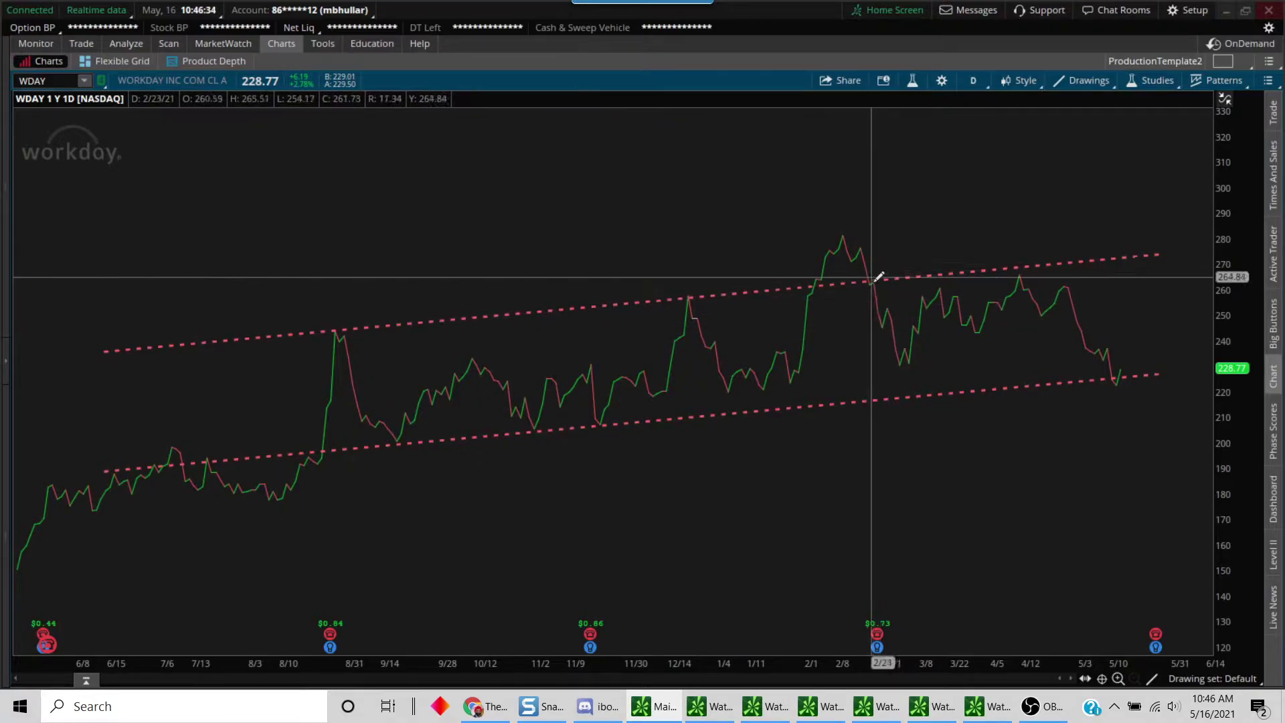
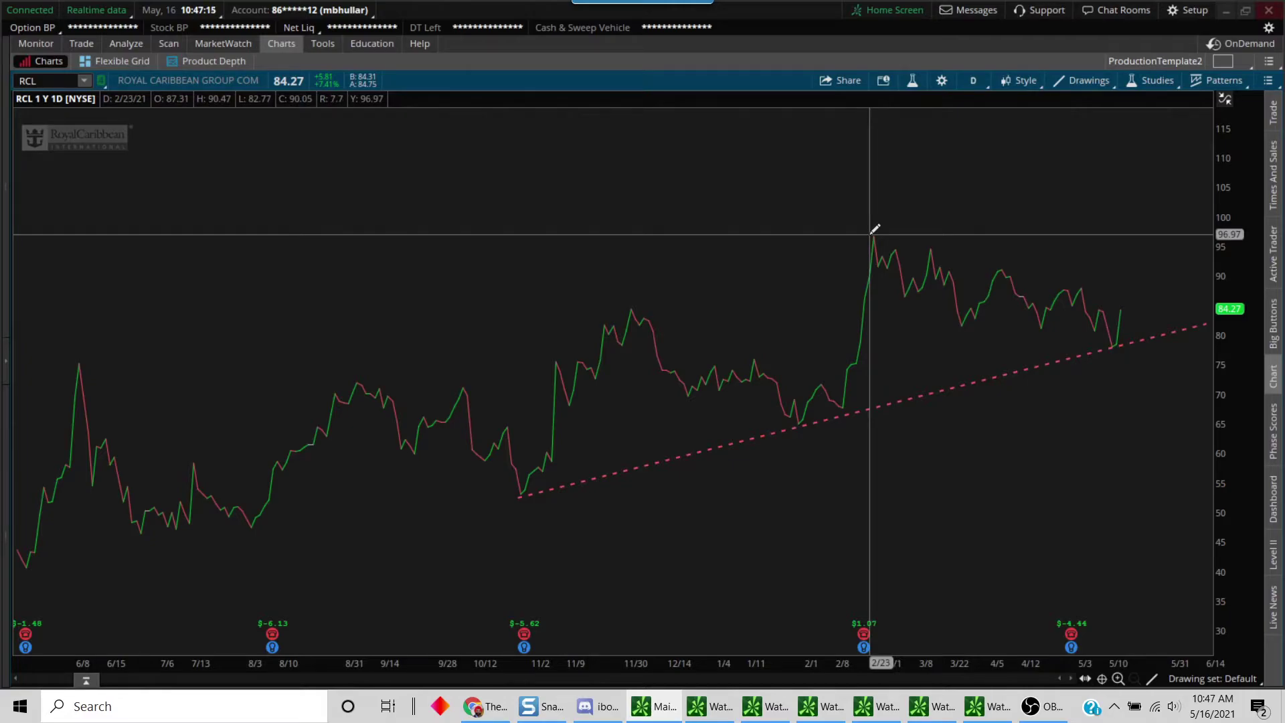
Draw a falling trendline along the RCL highs, from about 97 on 2/23/21 to converge with the rising support line in mid-June.
{"action": "mouse_move", "coordinate": [869, 234]}
{"action": "left_mouse_down"}
{"action": "mouse_move", "coordinate": [1173, 298]}
{"action": "mouse_move", "coordinate": [1202, 320]}
{"action": "left_mouse_up"}
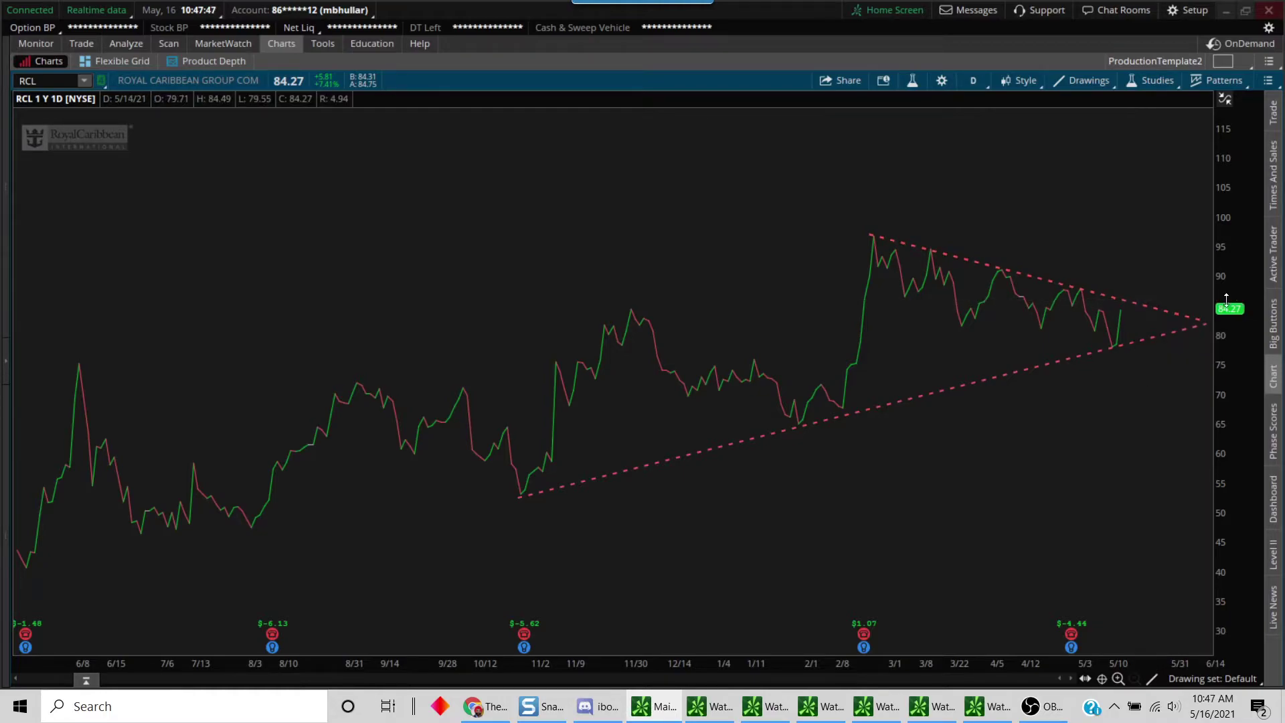
{"action": "left_click_drag", "start_coordinate": [1237, 264], "coordinate": [1236, 300]}
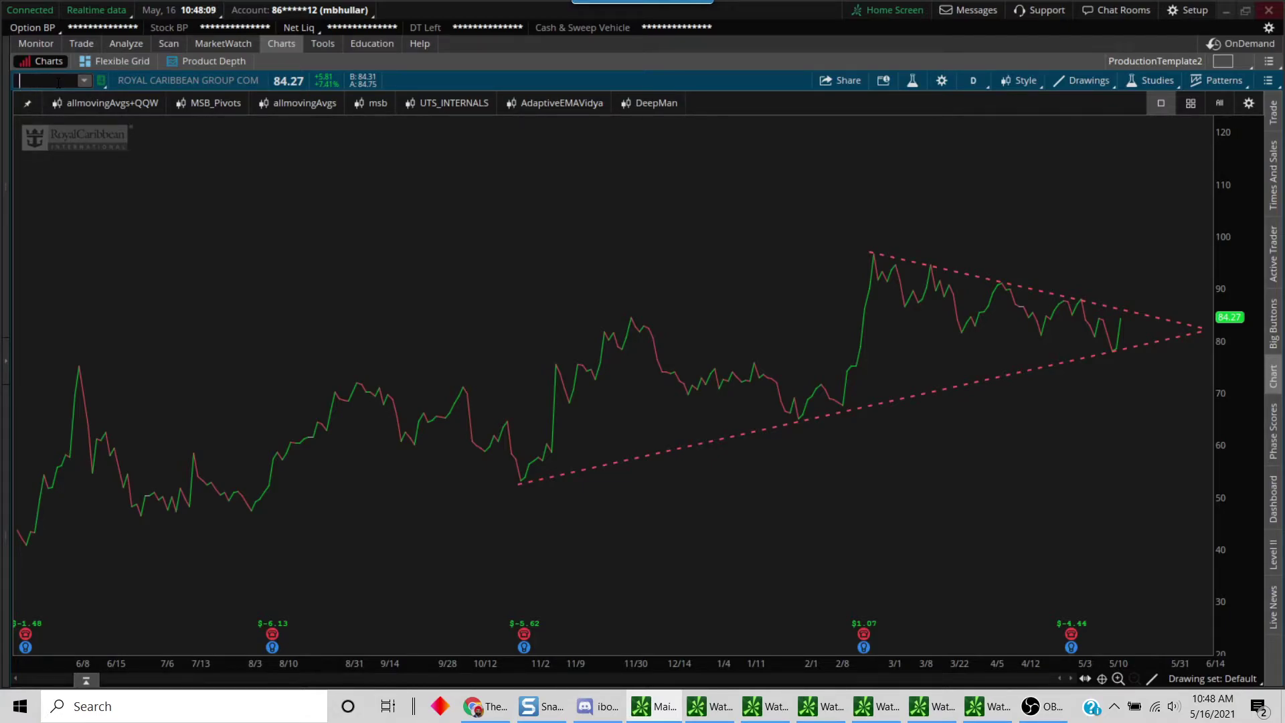
Load the JPM chart and draw a rising trendline under its lows, from the late October 2020 low to about 164 on 6/15/21.
{"action": "type", "text": "JPMP"}
{"action": "key", "text": "BackSpace"}
{"action": "key", "text": "Return"}
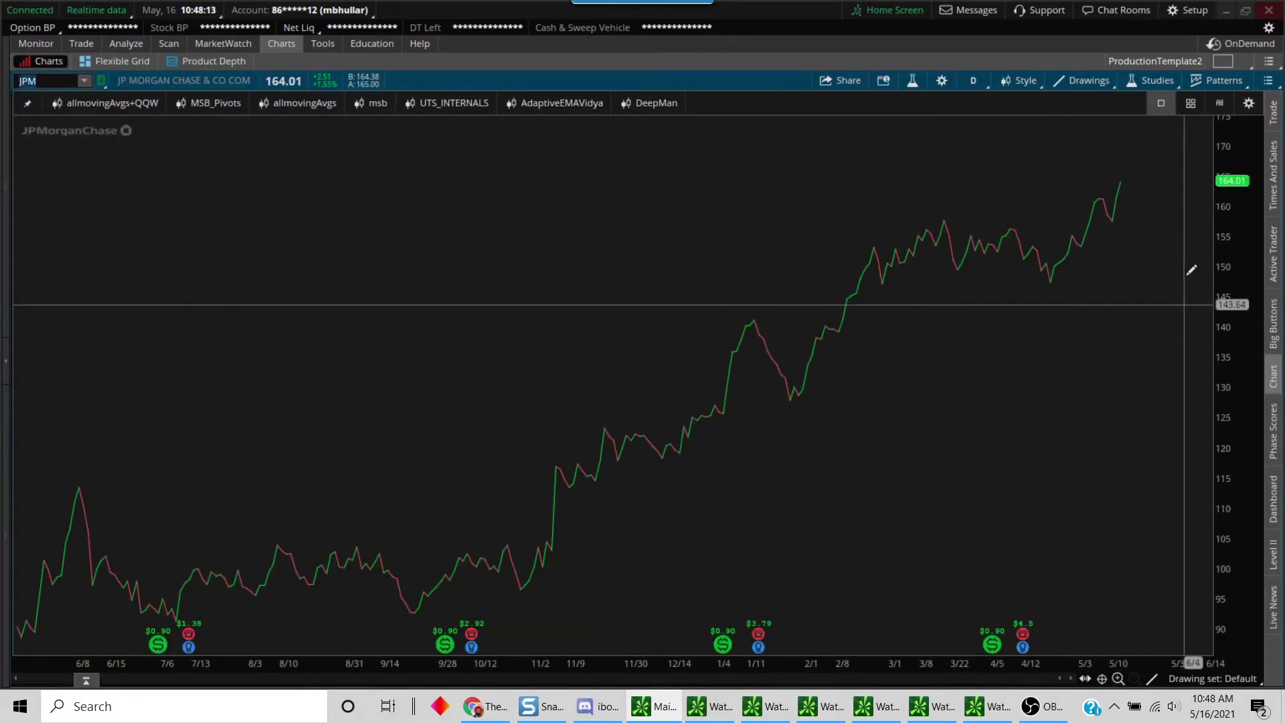
{"action": "left_click_drag", "start_coordinate": [1199, 301], "coordinate": [1187, 536]}
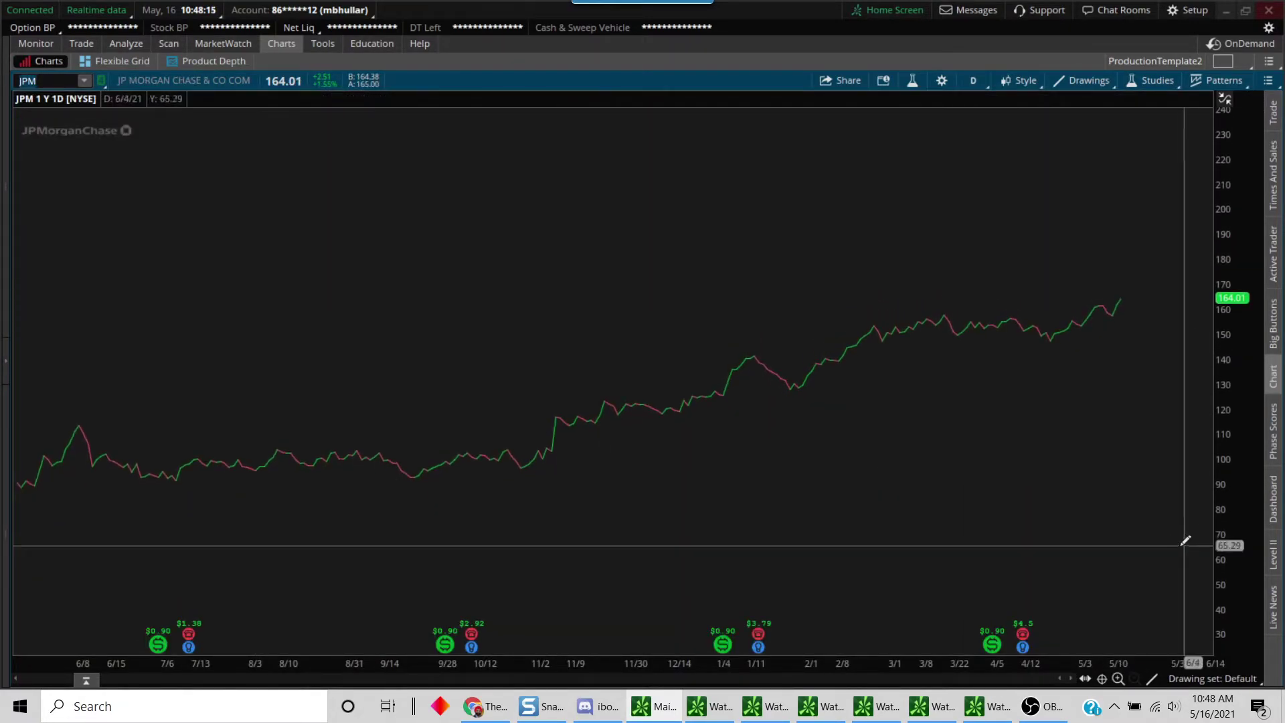
{"action": "mouse_move", "coordinate": [526, 463]}
{"action": "left_mouse_down"}
{"action": "mouse_move", "coordinate": [1186, 316]}
{"action": "mouse_move", "coordinate": [1213, 297]}
{"action": "left_mouse_up"}
Redraw the JPM trendline as a channel starting 9/1/20, about 22 high, with its upper edge along the highs.
{"action": "right_click", "coordinate": [779, 405]}
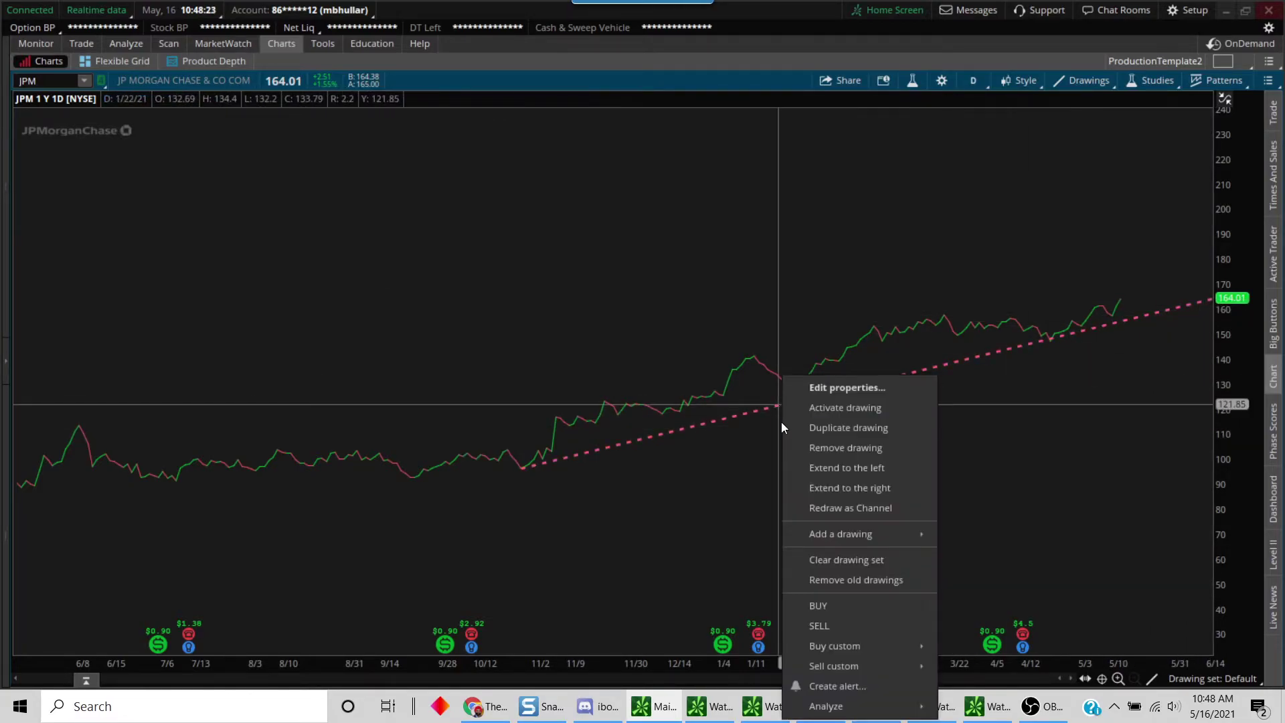
{"action": "left_click", "coordinate": [833, 510]}
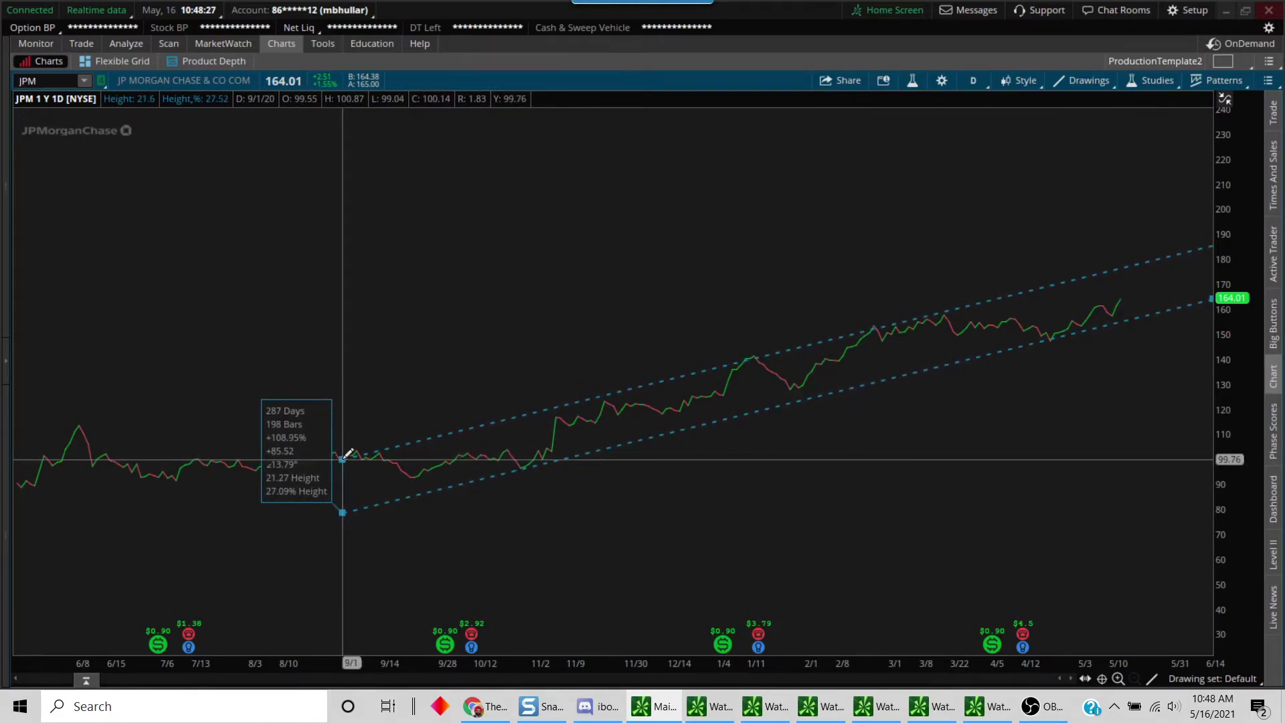
{"action": "left_click", "coordinate": [344, 455]}
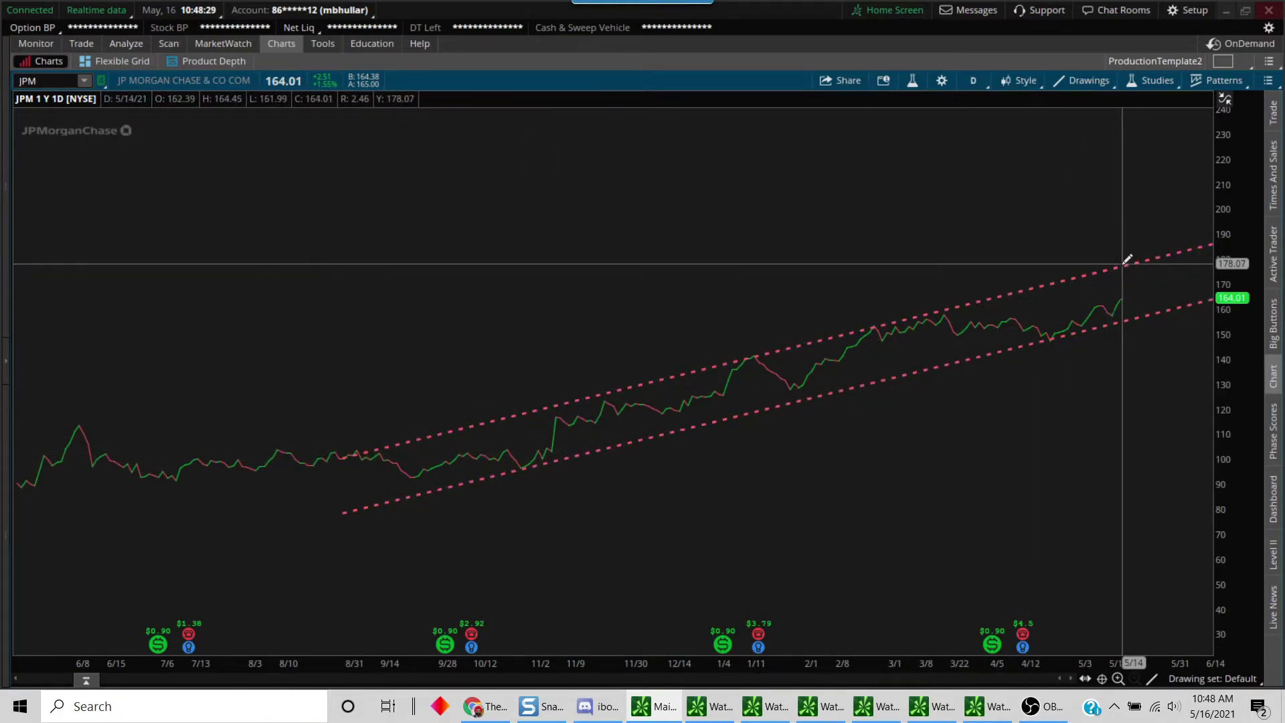
{"action": "mouse_move", "coordinate": [1140, 261]}
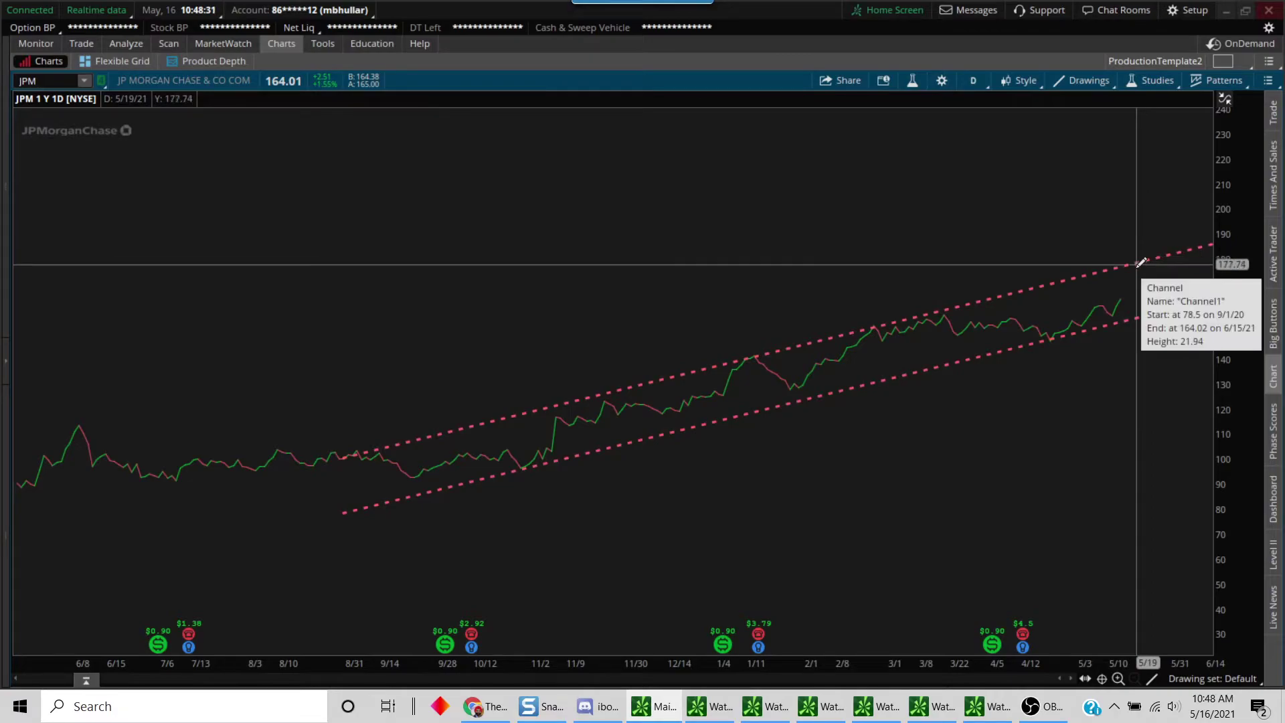
Draw a midline through the JPM channel, parallel to its edges, from early September 2020 to mid-June 2021.
{"action": "left_click_drag", "start_coordinate": [1242, 395], "coordinate": [1242, 307]}
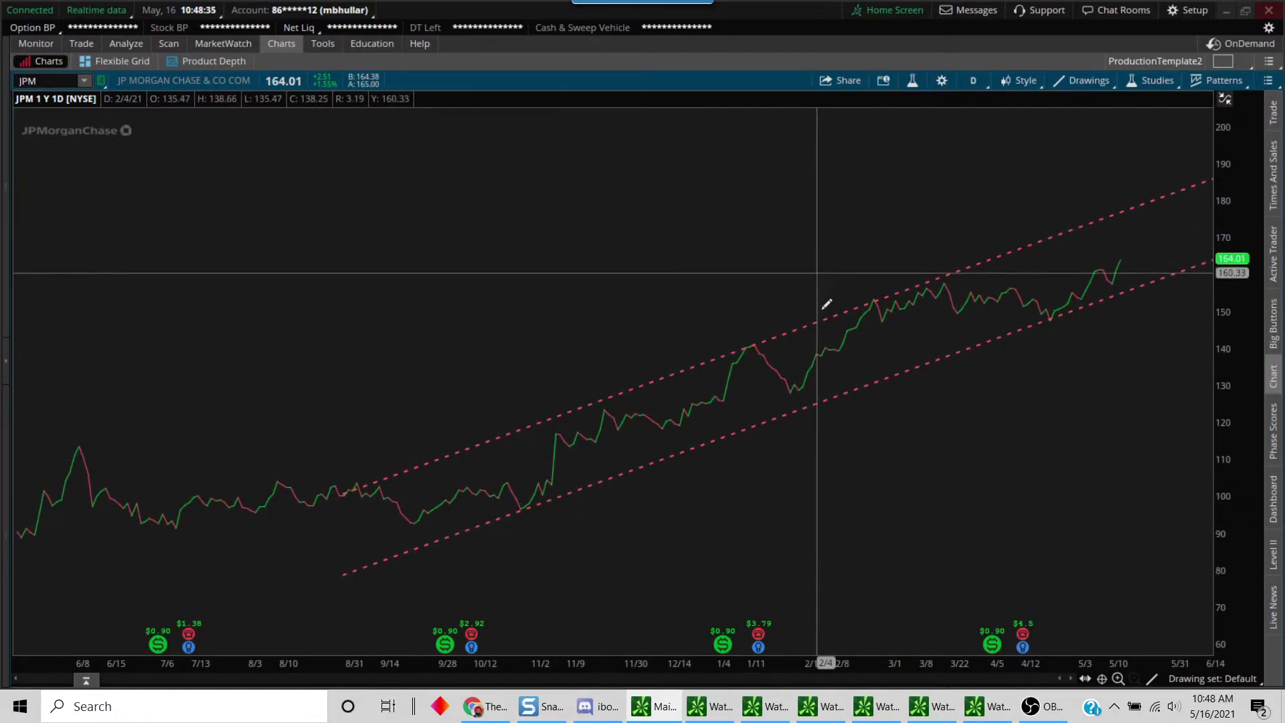
{"action": "left_click", "coordinate": [346, 540]}
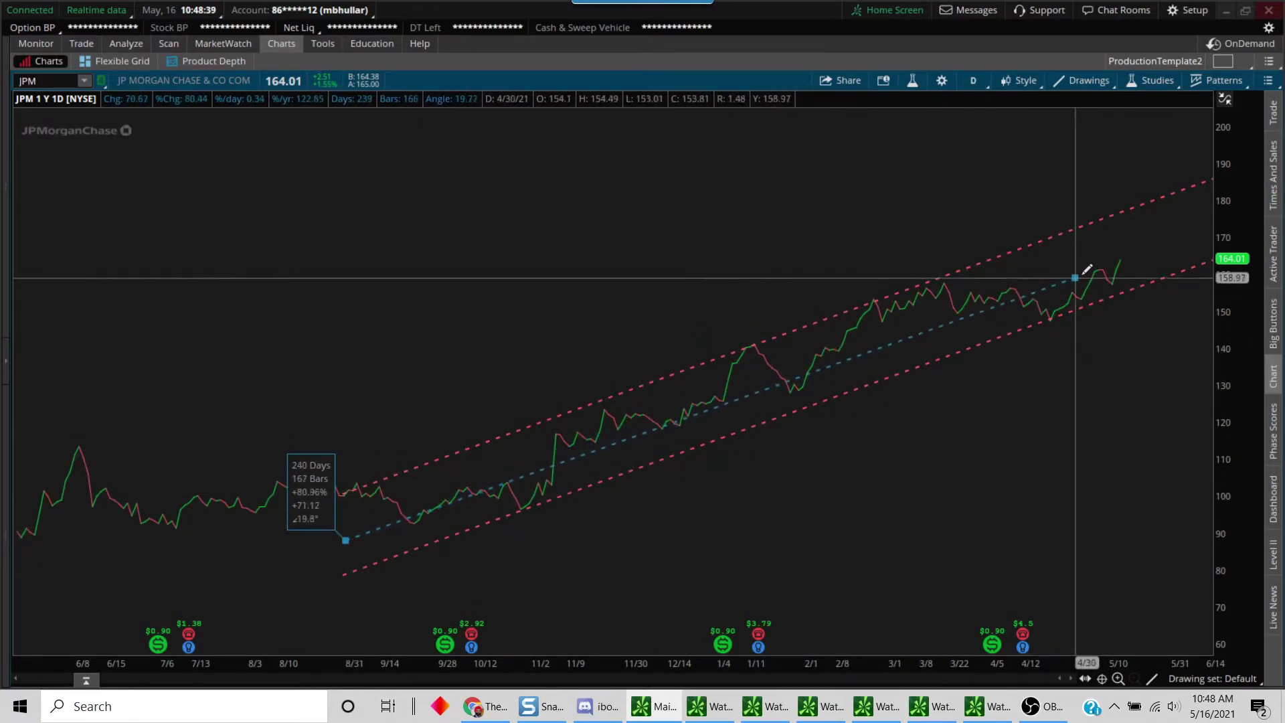
{"action": "left_click", "coordinate": [1212, 221]}
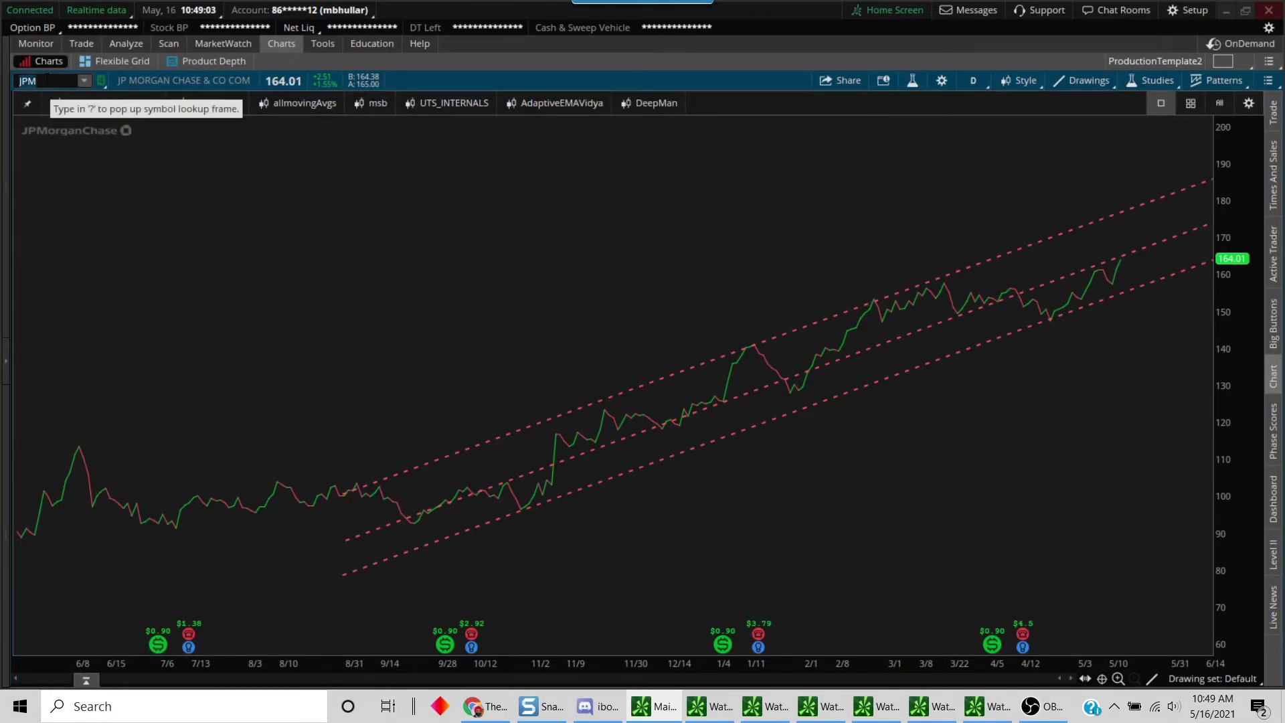
Load the PTON chart and draw two falling trendlines along its highs, from the January and mid-February 2021 peaks down to the pink price zone.
{"action": "key", "text": "Return"}
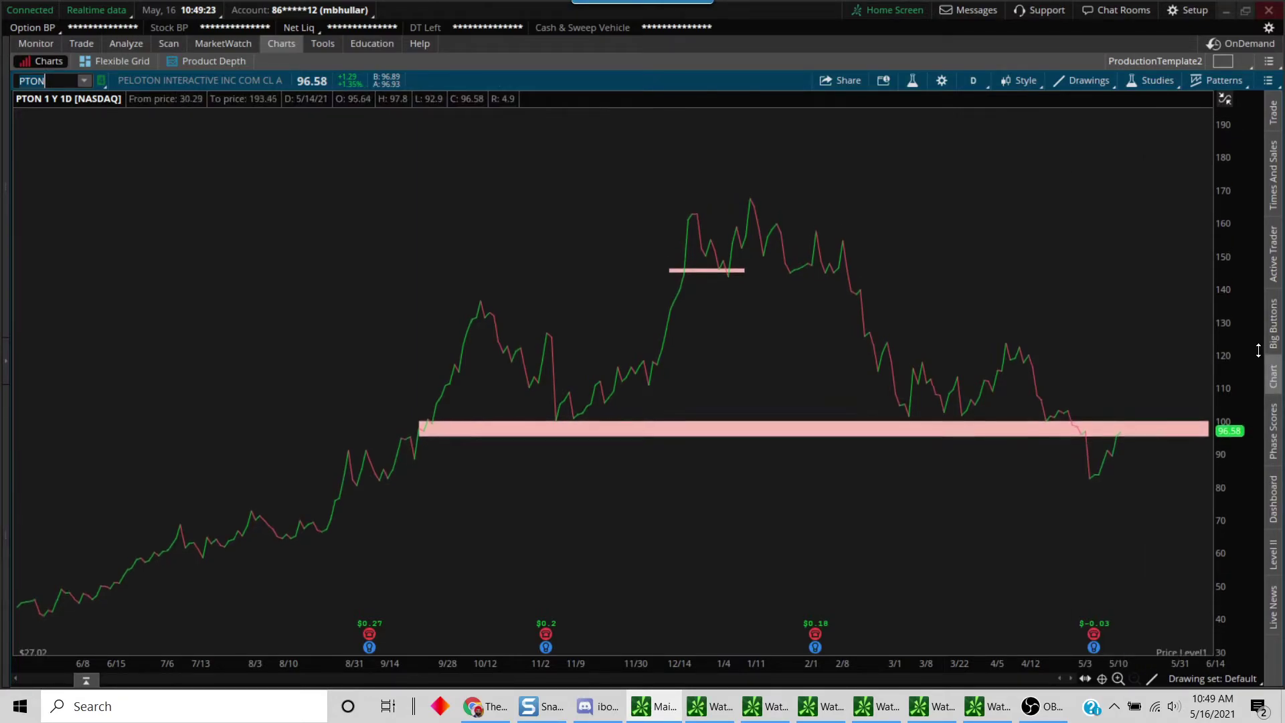
{"action": "left_click", "coordinate": [746, 202]}
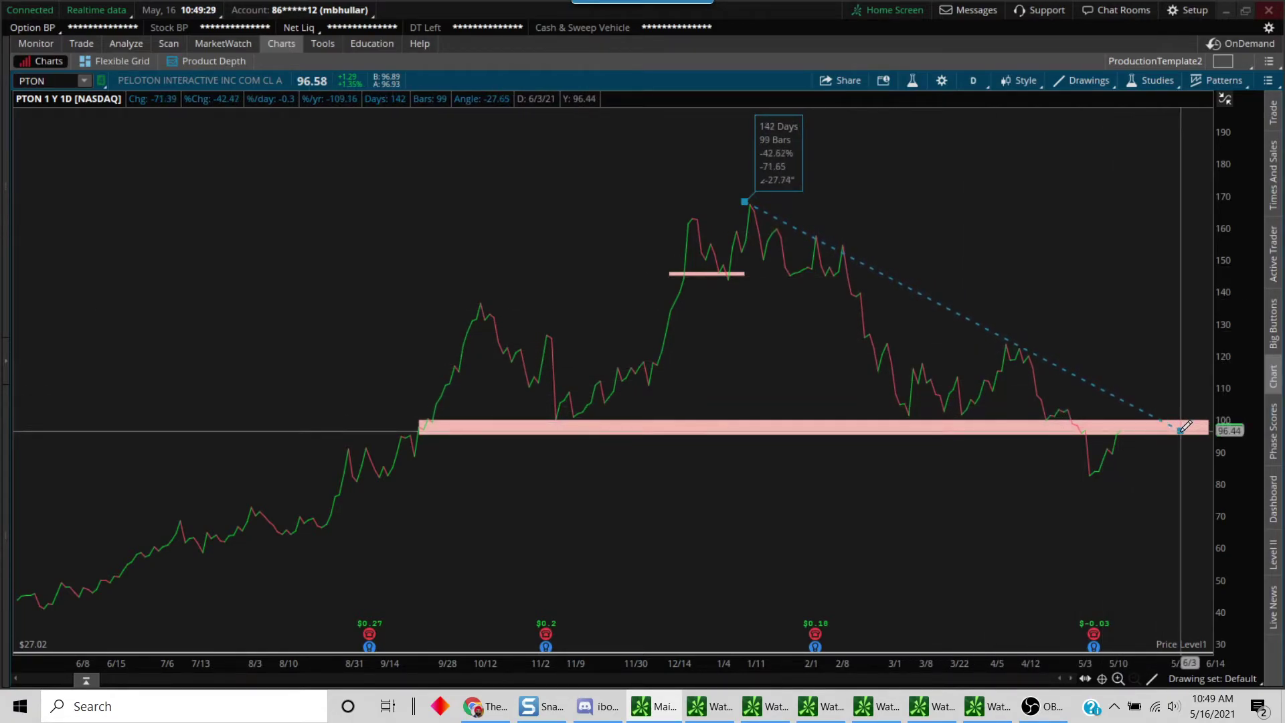
{"action": "left_click", "coordinate": [1188, 425]}
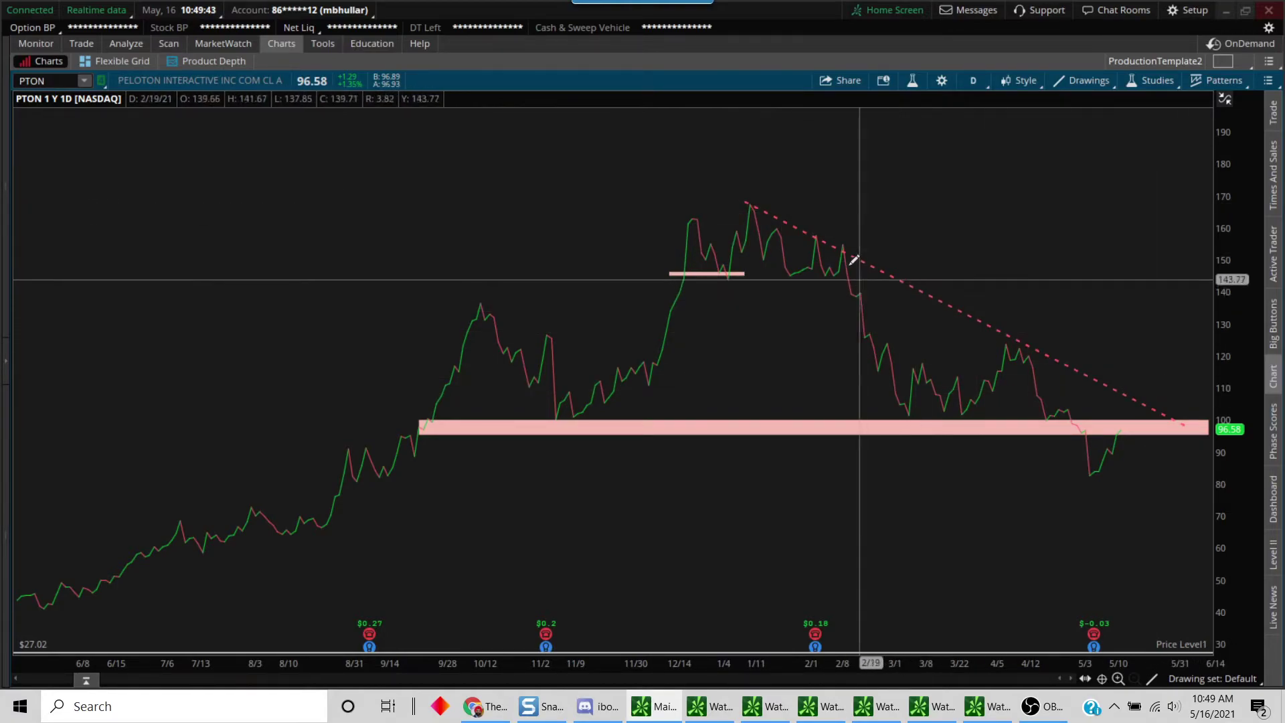
{"action": "left_click_drag", "start_coordinate": [840, 251], "coordinate": [1150, 419]}
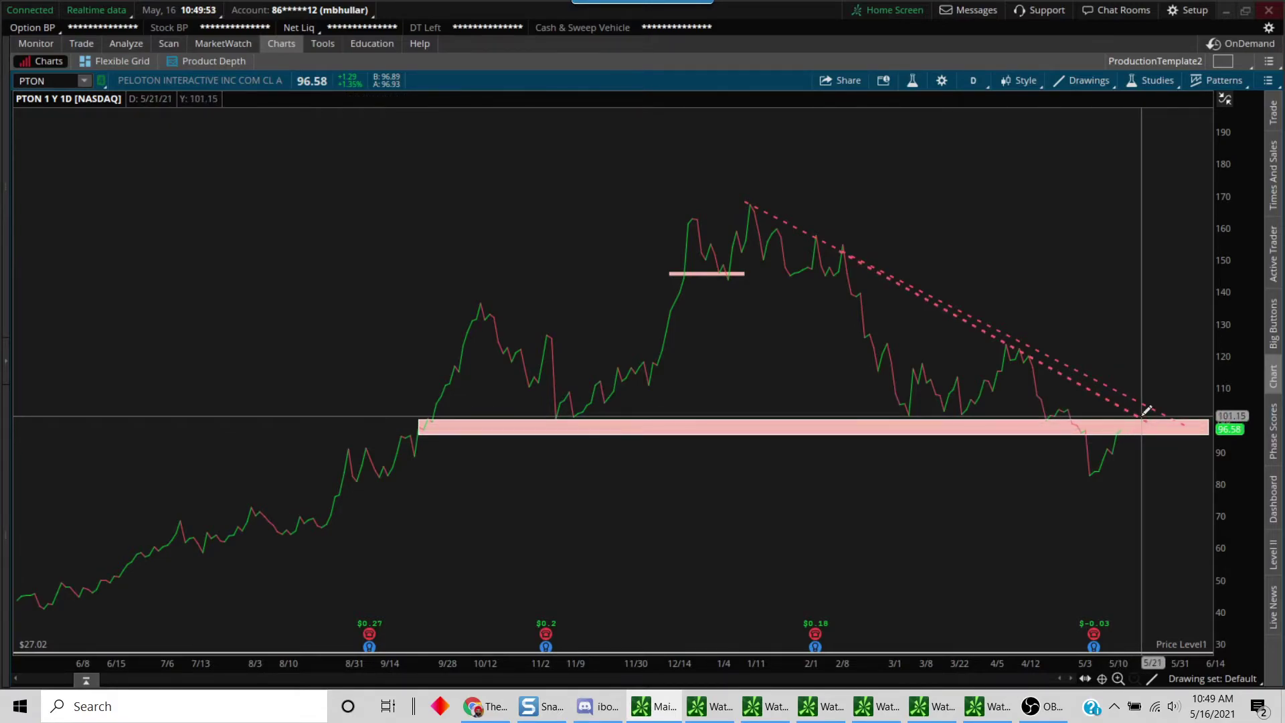
{"action": "mouse_move", "coordinate": [1147, 413]}
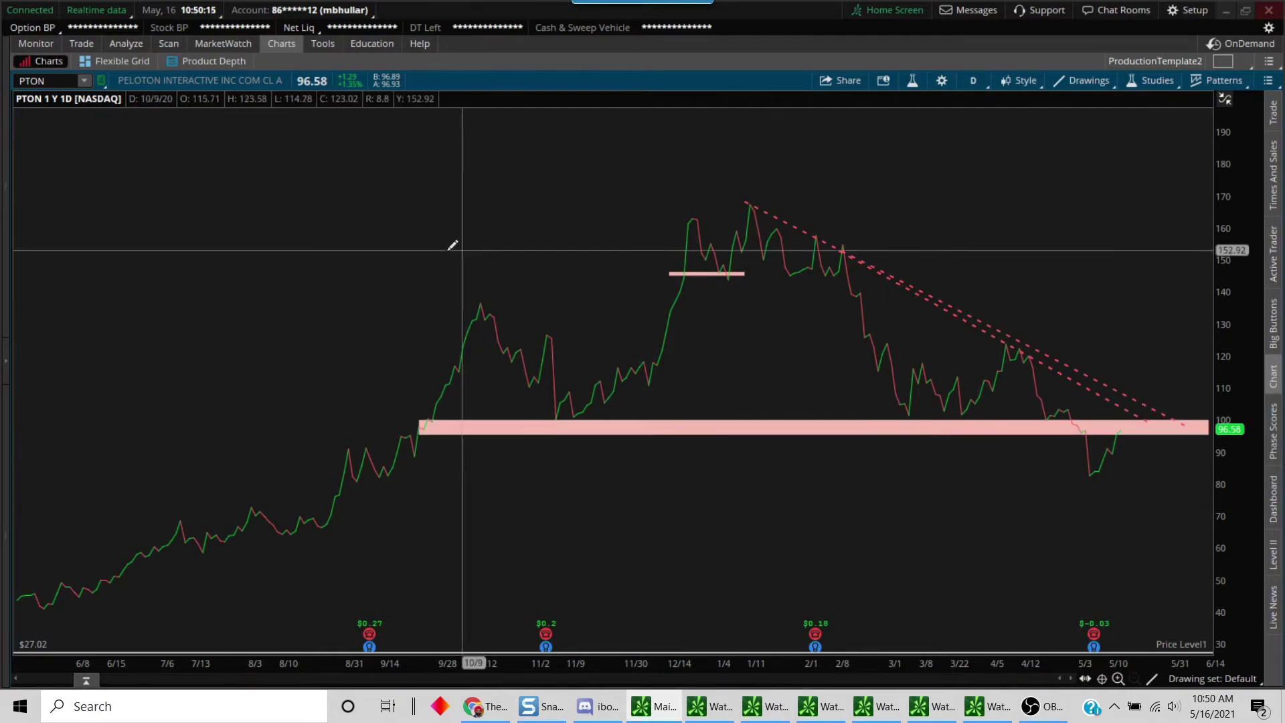
Load the SQQQ chart and draw a falling trendline along its highs, from the 7/24/20 high near 33 to 6/11/21.
{"action": "left_click", "coordinate": [55, 81]}
{"action": "type", "text": "SQQQ"}
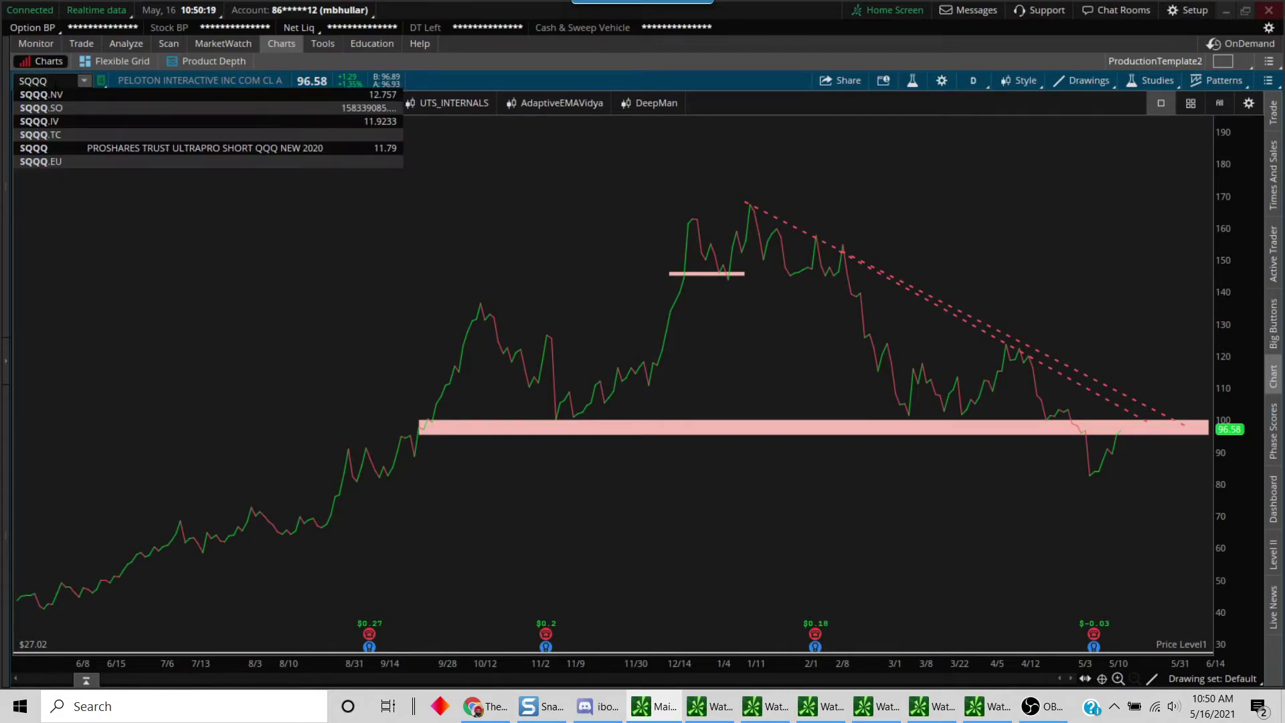
{"action": "key", "text": "Return"}
{"action": "left_click_drag", "start_coordinate": [1231, 157], "coordinate": [1229, 287]}
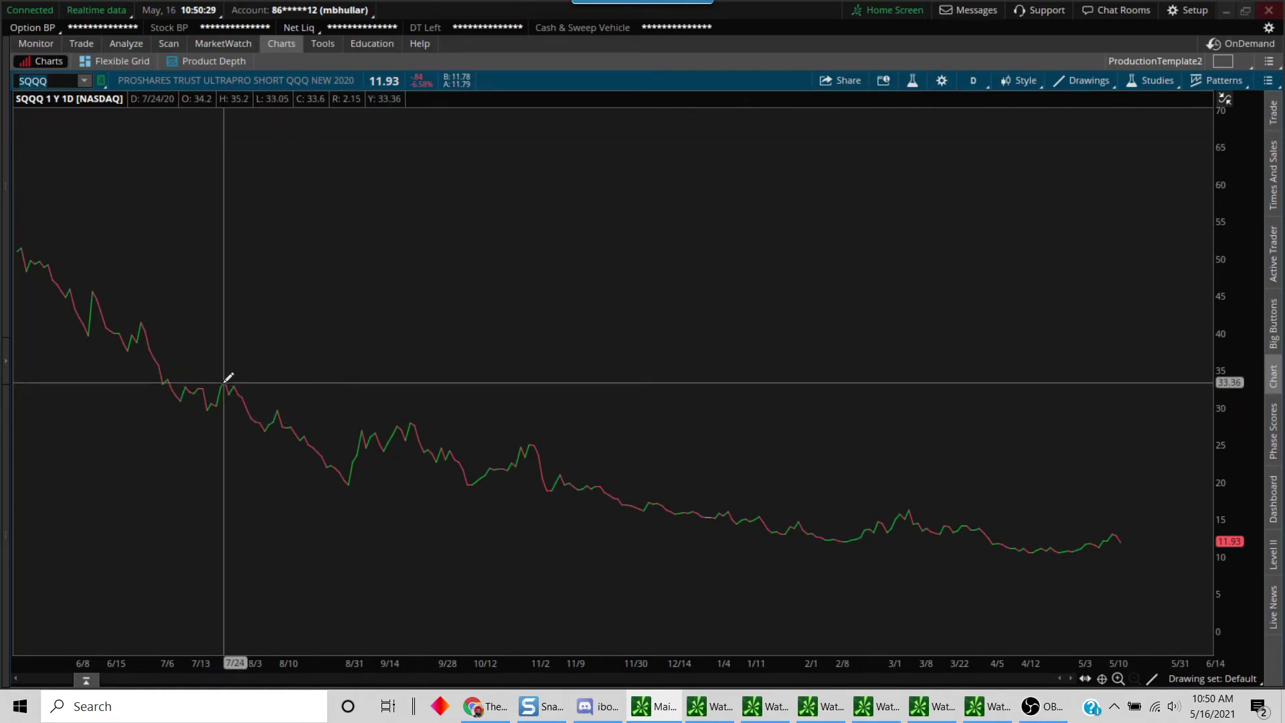
{"action": "mouse_move", "coordinate": [225, 381]}
{"action": "left_mouse_down"}
{"action": "mouse_move", "coordinate": [350, 415]}
{"action": "mouse_move", "coordinate": [1199, 559]}
{"action": "left_mouse_up"}
{"action": "left_click_drag", "start_coordinate": [1197, 563], "coordinate": [1204, 559]}
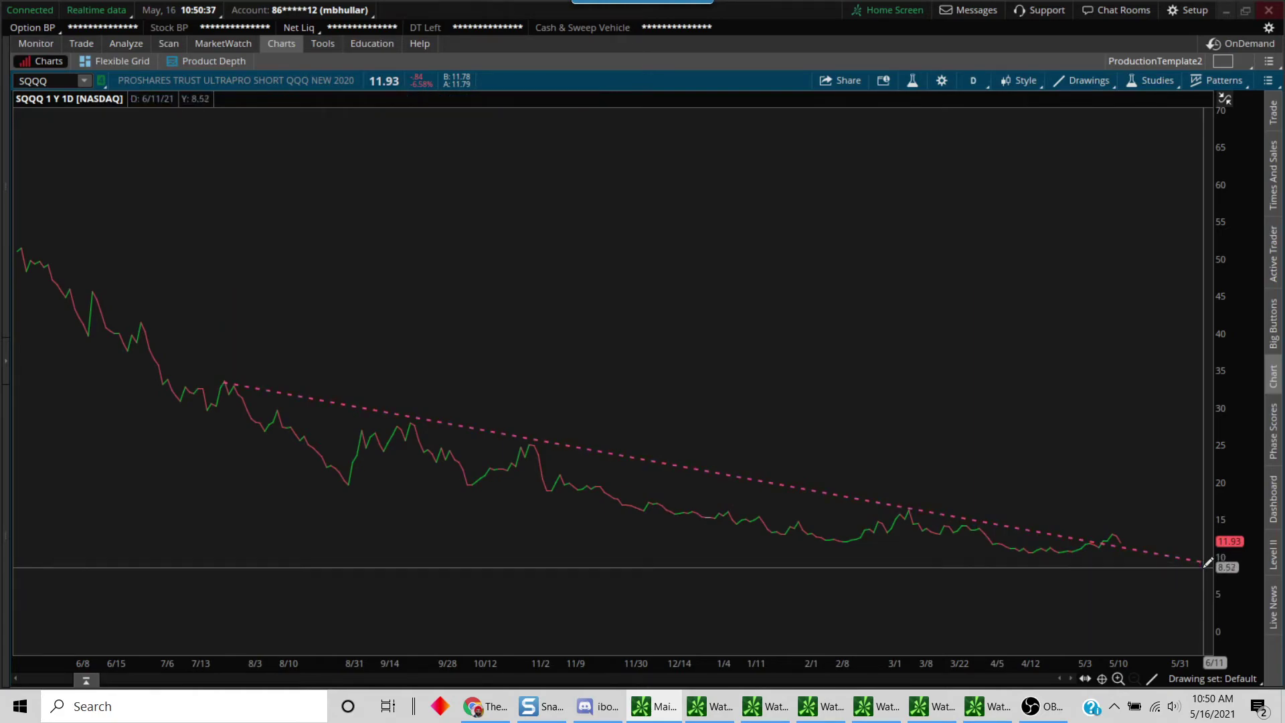
Redraw the SQQQ trendline as a falling channel starting 6/23/20, about 7.3 high, with its upper edge along the highs.
{"action": "right_click", "coordinate": [791, 485]}
{"action": "left_click", "coordinate": [866, 492]}
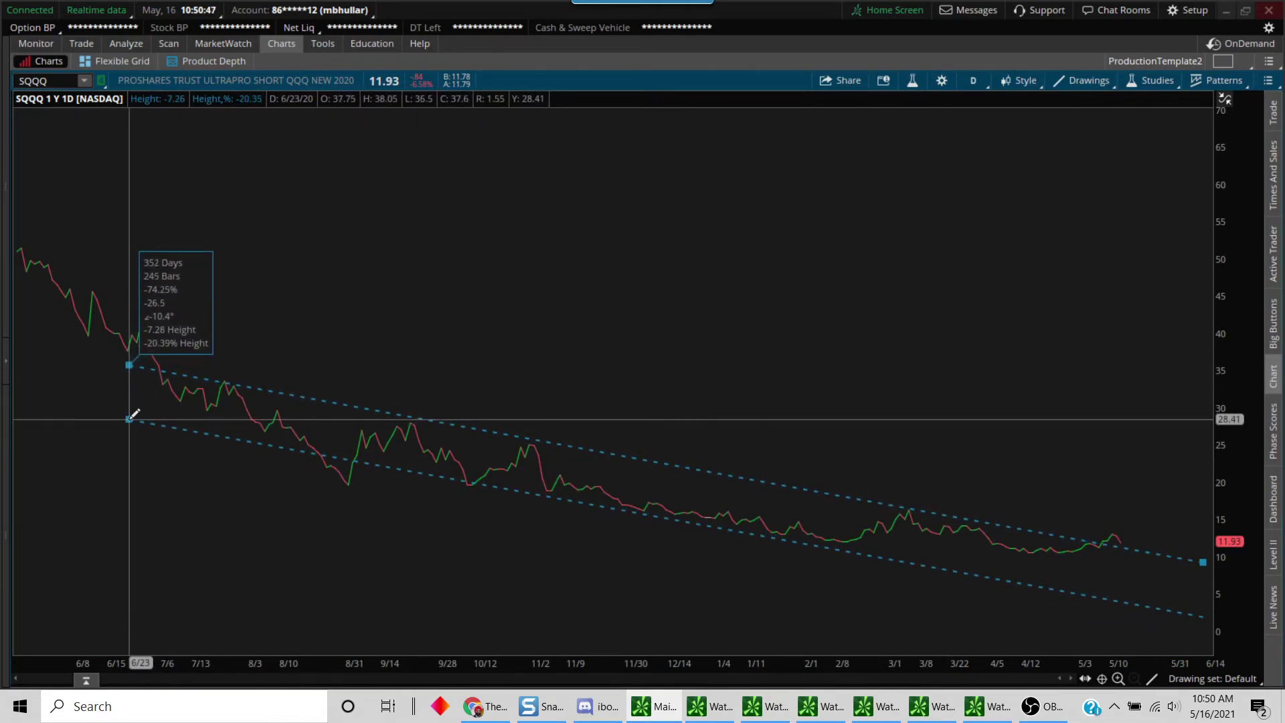
{"action": "left_click", "coordinate": [129, 419]}
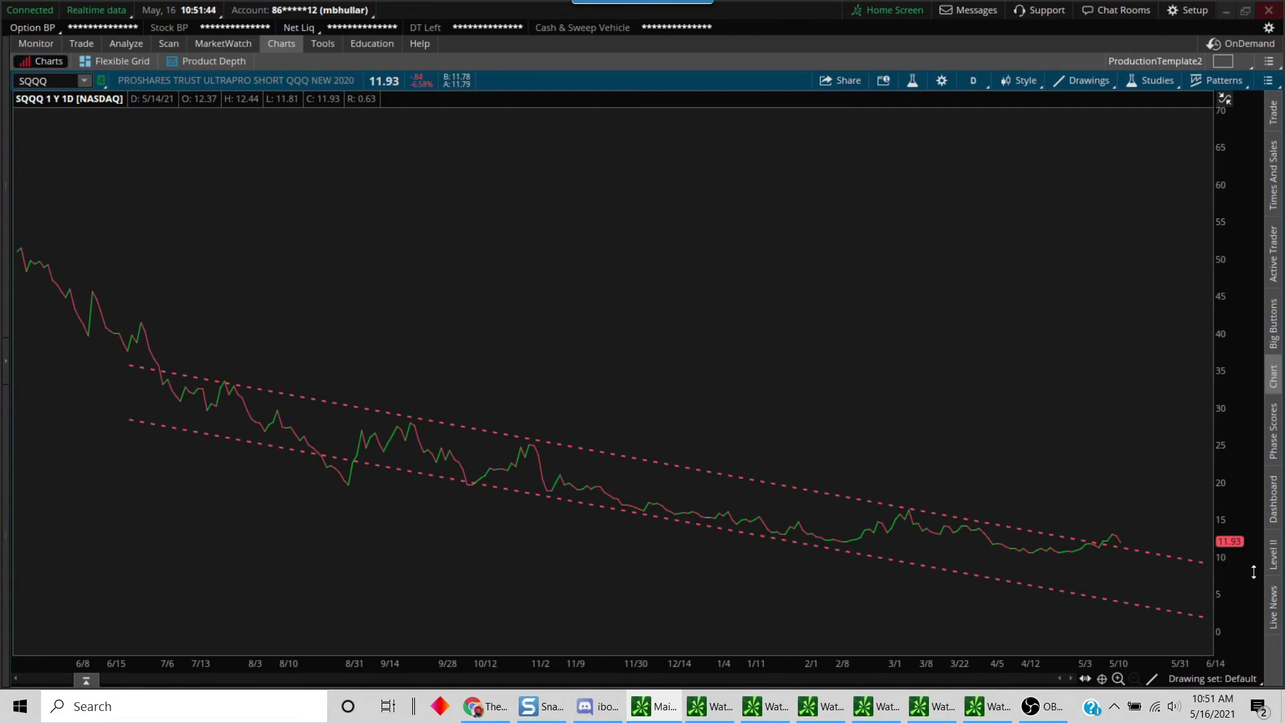
Load the MSFT chart in place of SQQQ.
{"action": "left_click", "coordinate": [46, 81]}
{"action": "key", "text": "BackSpace"}
{"action": "key", "text": "BackSpace"}
{"action": "key", "text": "BackSpace"}
{"action": "key", "text": "BackSpace"}
{"action": "type", "text": "MSFT"}
{"action": "key", "text": "Return"}
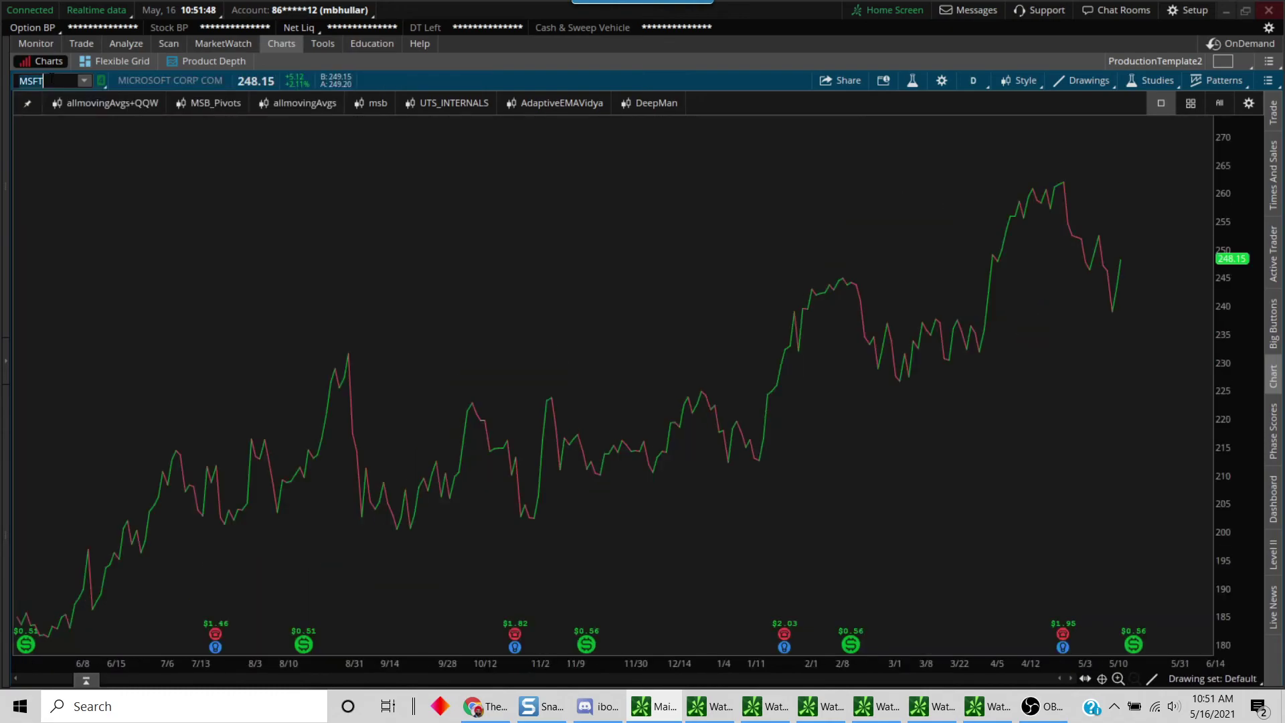